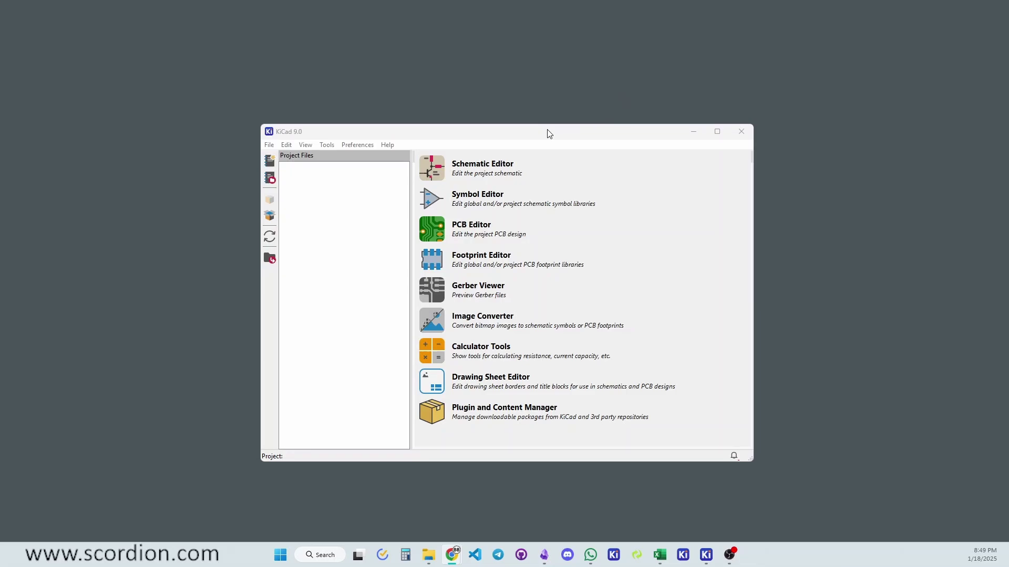
# - Create a new project named design-block in the Desktop's KiCAD-9 folder
pyautogui.click(352, 209)
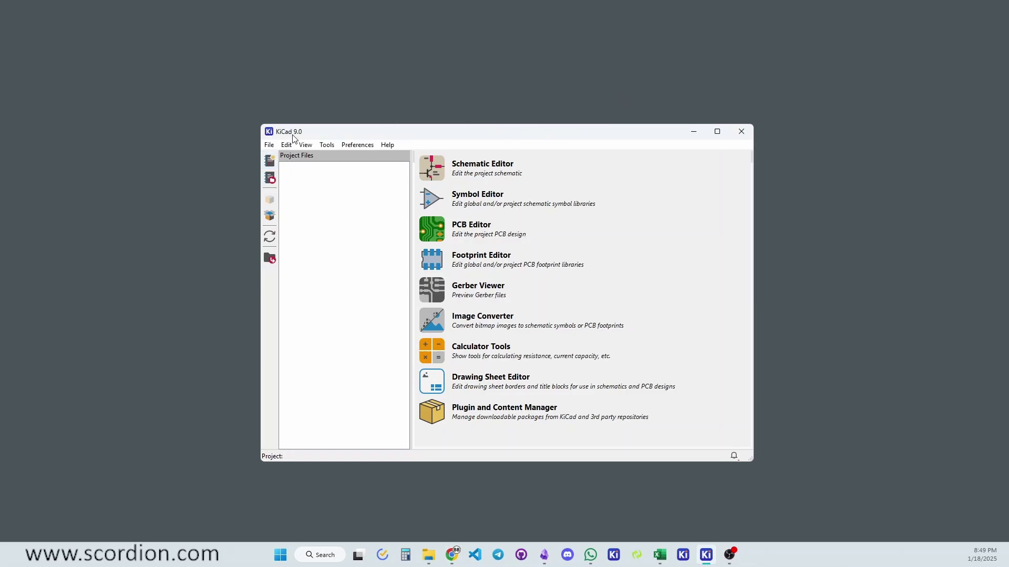
pyautogui.click(270, 161)
pyautogui.write('design-block')
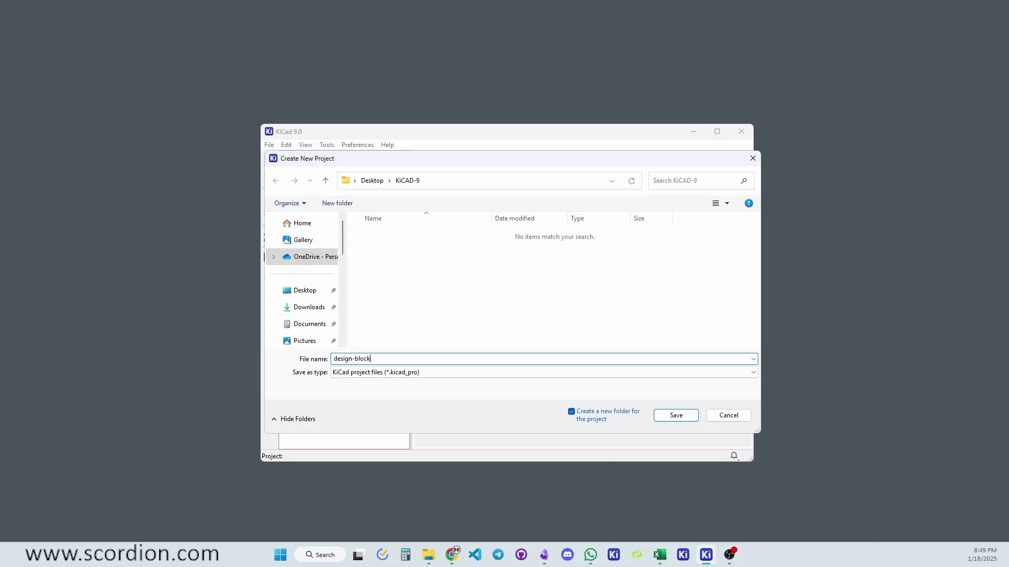
pyautogui.press('Return')
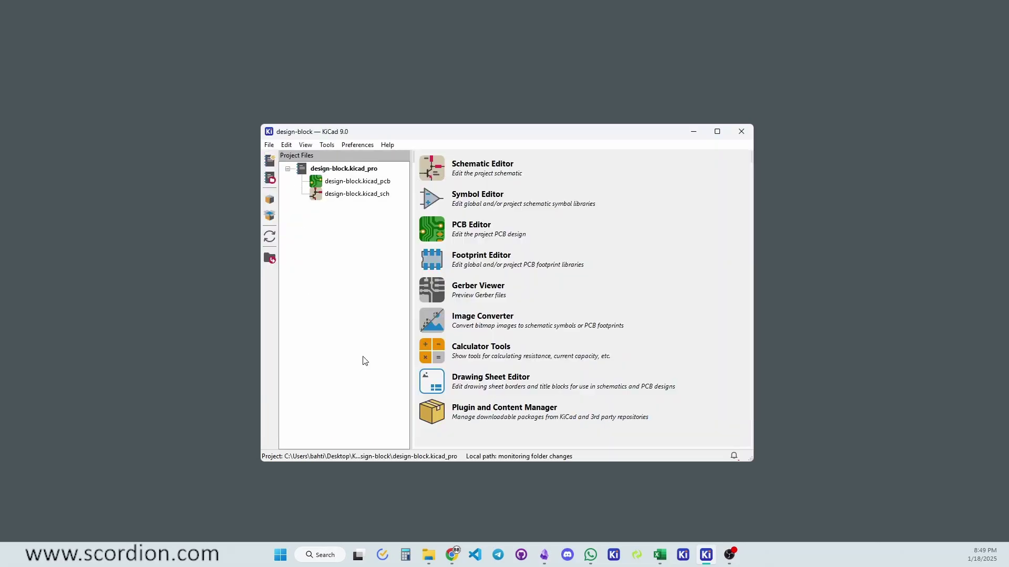
# - Open the design-block project's empty schematic in the Schematic Editor
pyautogui.click(432, 168)
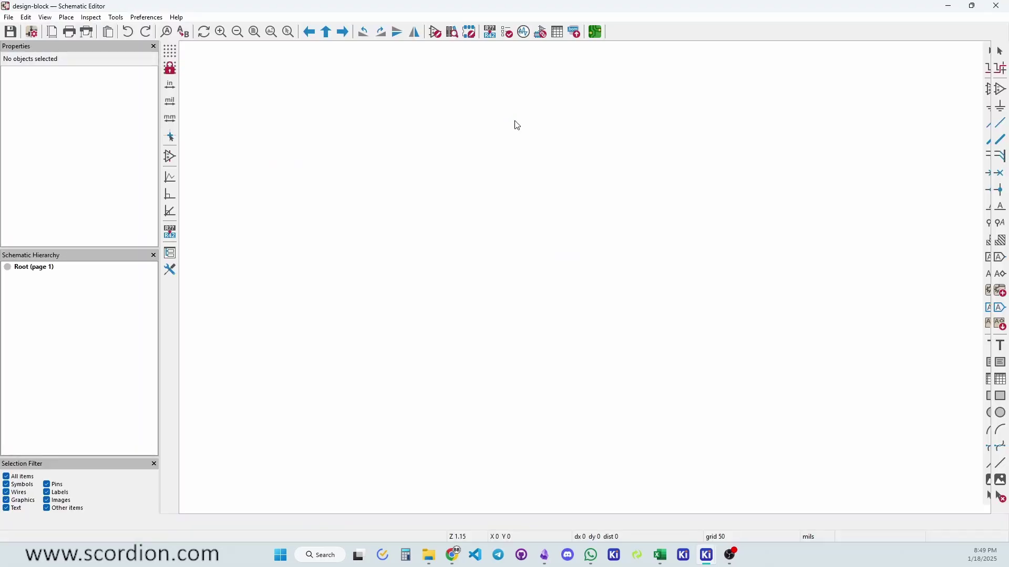
pyautogui.scroll(3, 586, 282)
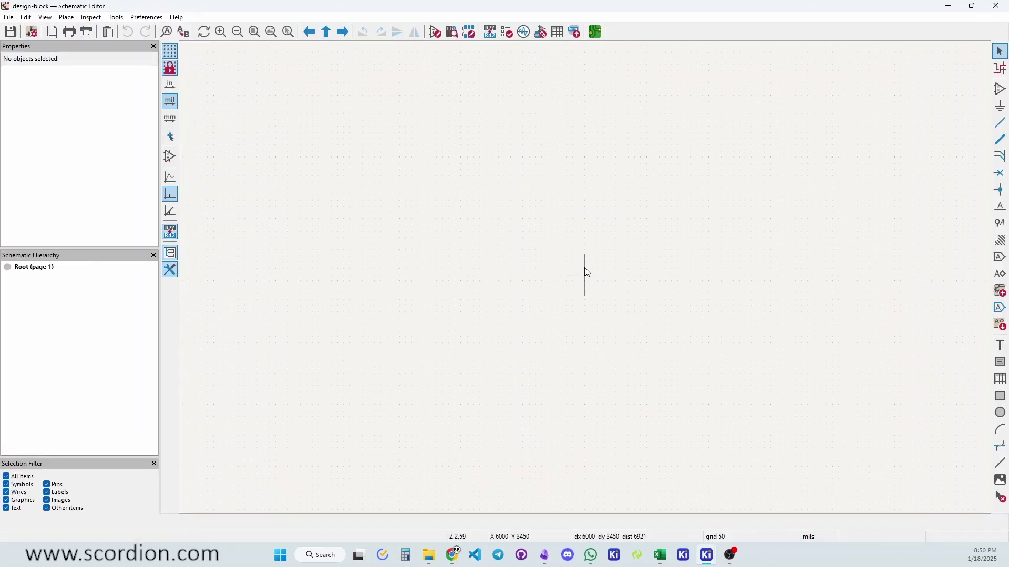
pyautogui.scroll(3, 586, 279)
pyautogui.scroll(-2, 640, 231)
# - Find LM7805_TO220 in the symbol chooser and place it mid-sheet as U1
pyautogui.click(1000, 89)
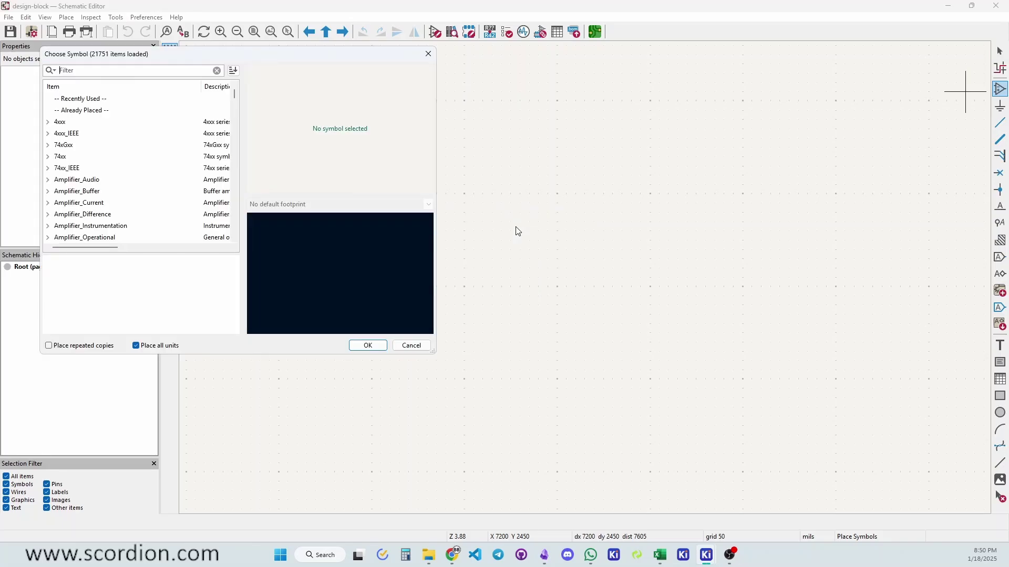
pyautogui.moveTo(221, 59); pyautogui.dragTo(541, 169)
pyautogui.click(394, 182)
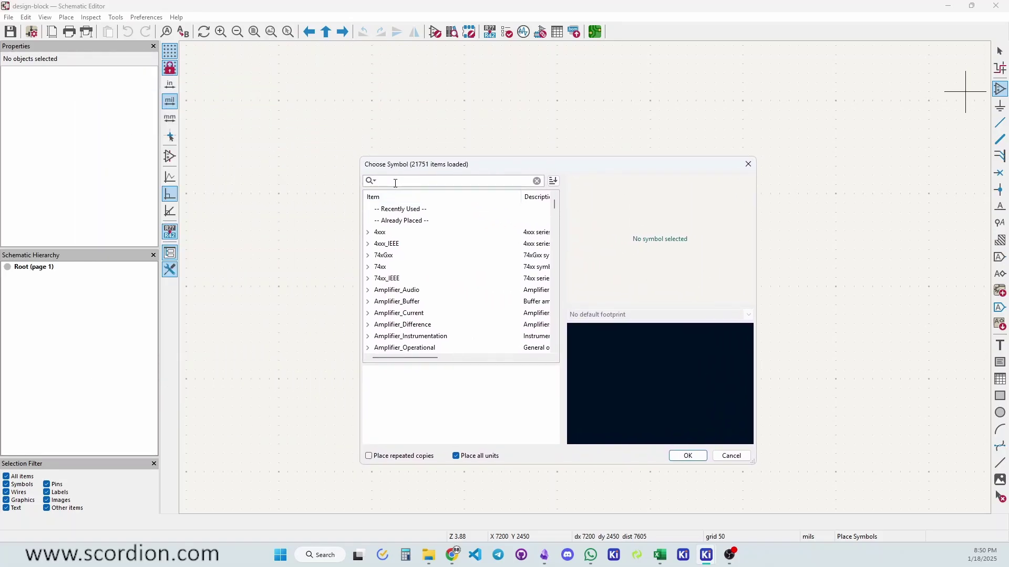
pyautogui.write('lm')
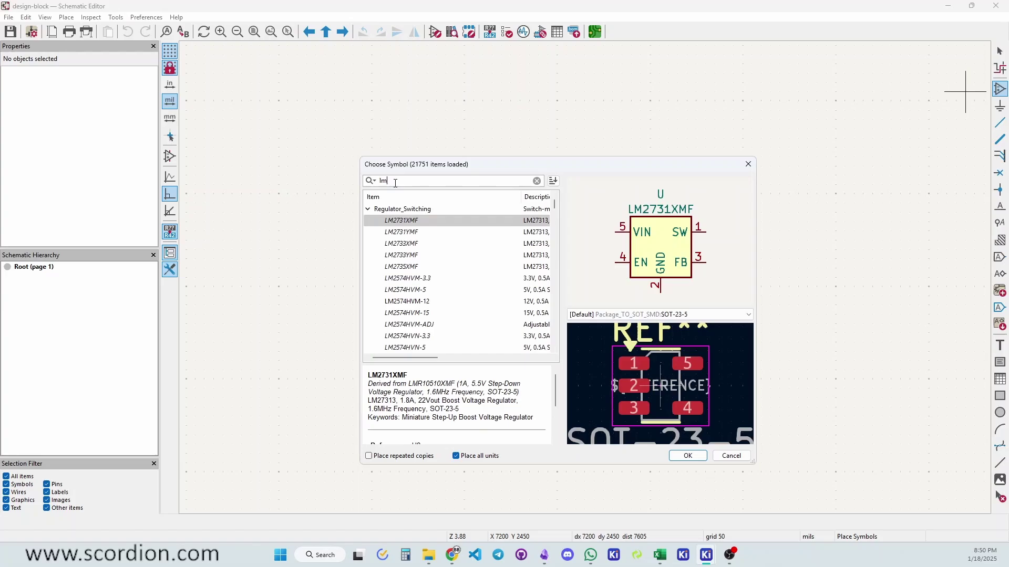
pyautogui.write('780')
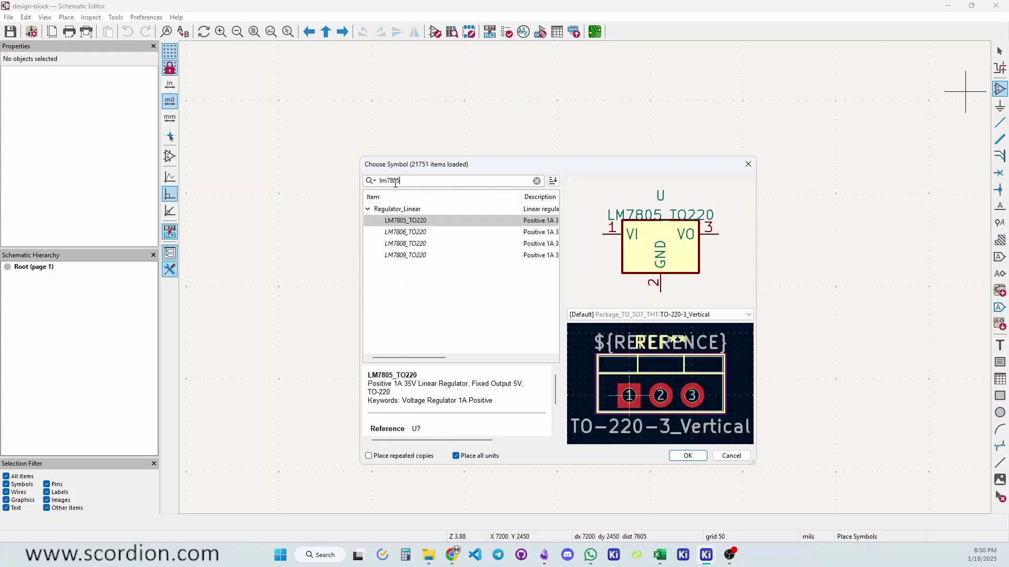
pyautogui.write('5')
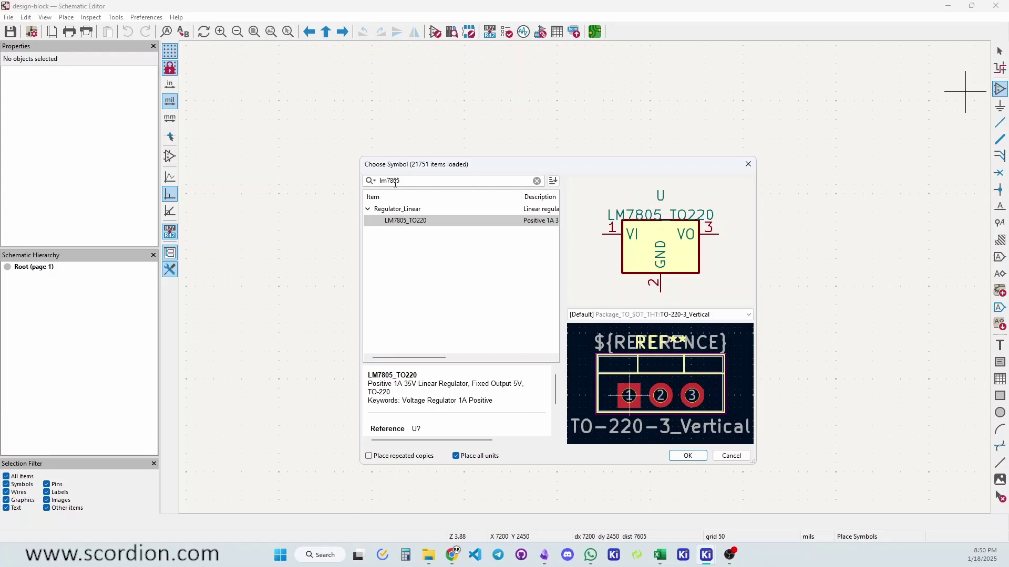
pyautogui.press('Return')
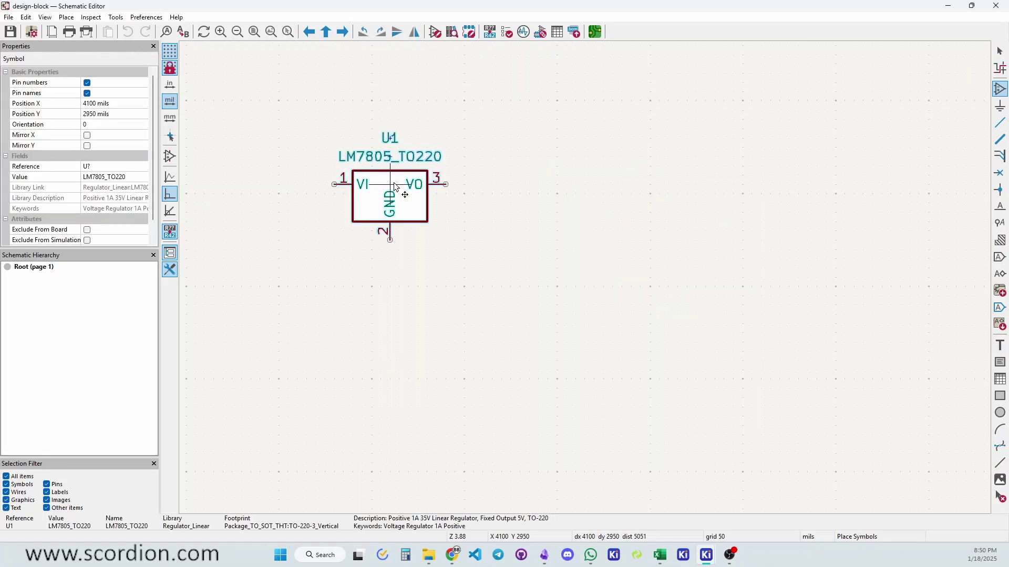
pyautogui.click(538, 249)
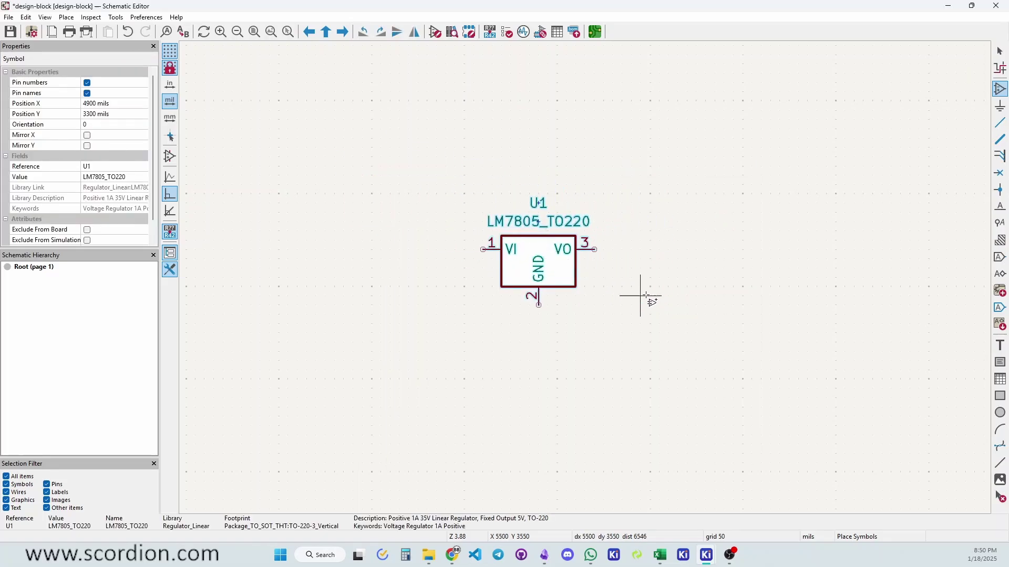
# - Place a VSS power symbol up and left of the regulator
pyautogui.press('Escape')
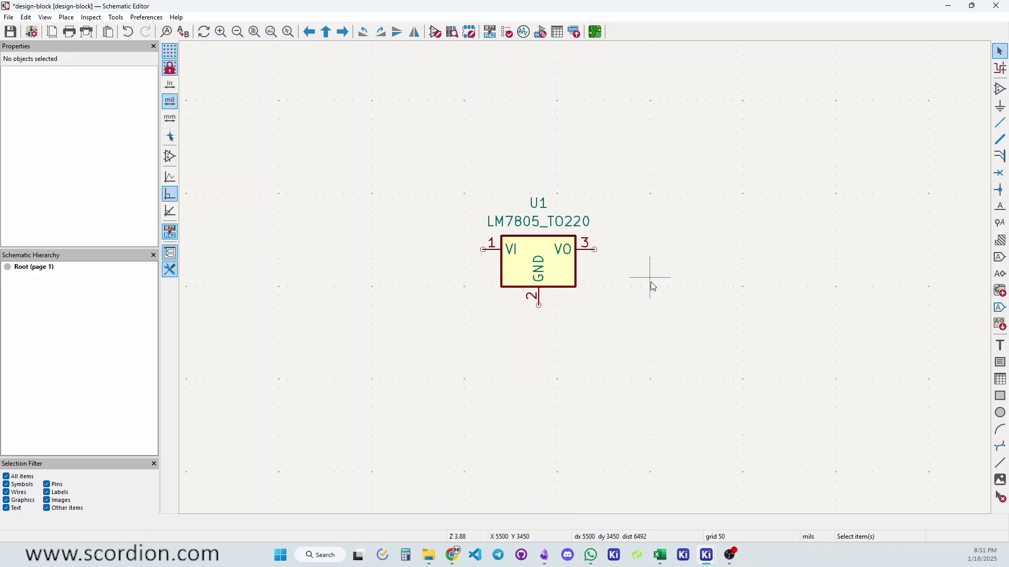
pyautogui.press('p')
pyautogui.moveTo(523, 166); pyautogui.dragTo(656, 163)
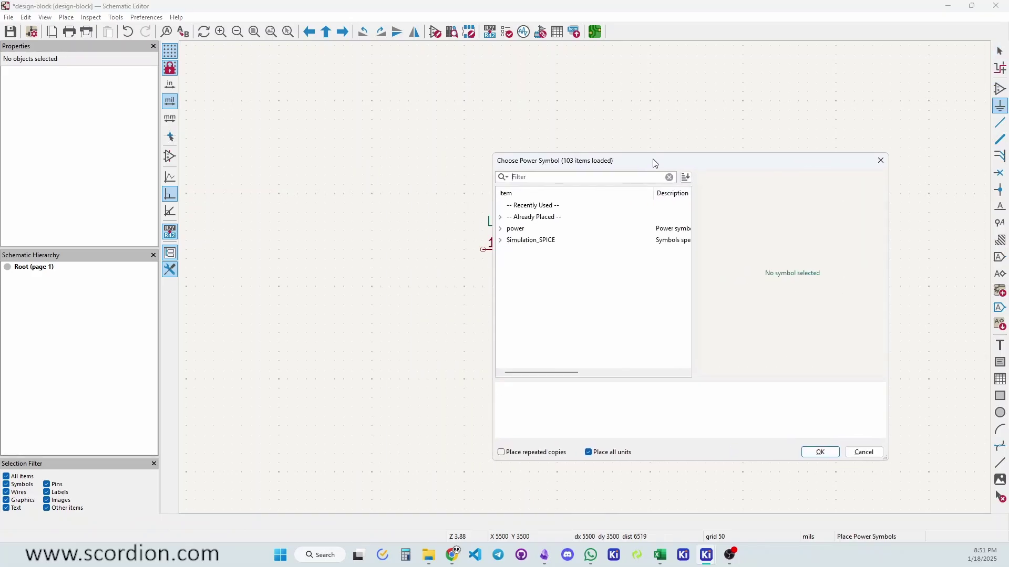
pyautogui.click(550, 176)
pyautogui.write('ss')
pyautogui.press('Return')
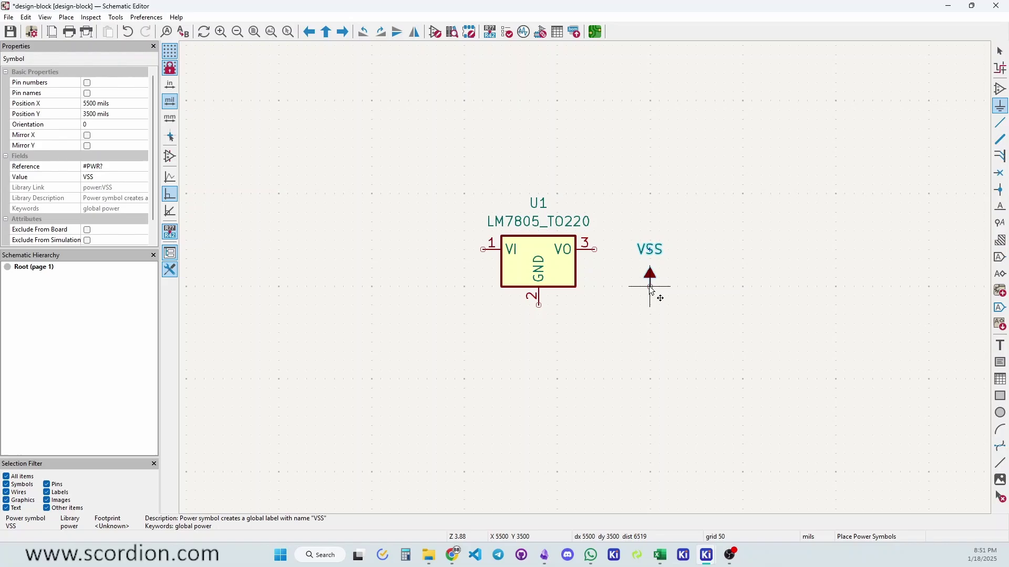
pyautogui.click(362, 202)
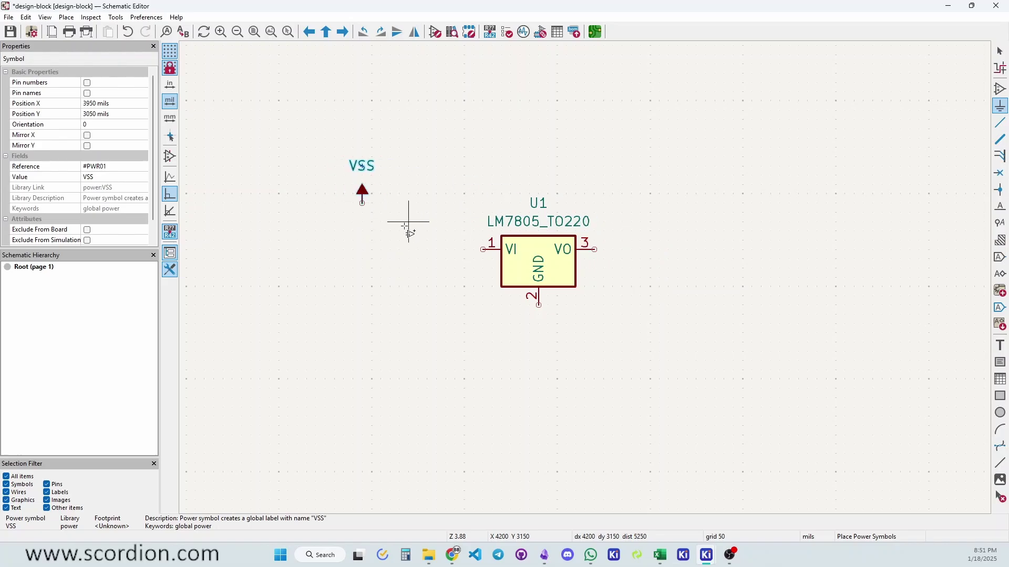
pyautogui.press('Escape')
# - Place a GND power symbol below the regulator
pyautogui.press('a')
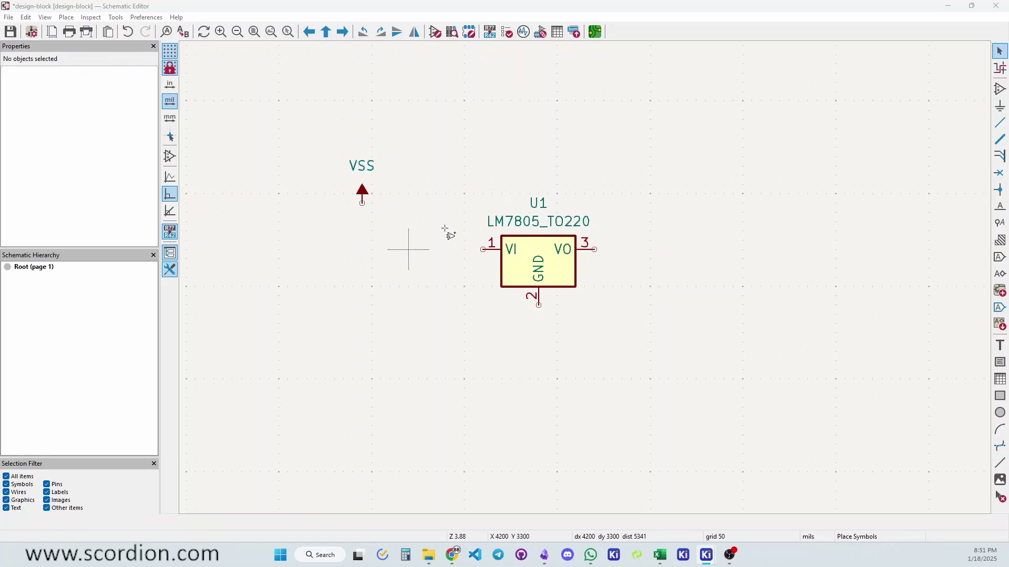
pyautogui.press('BackSpace')
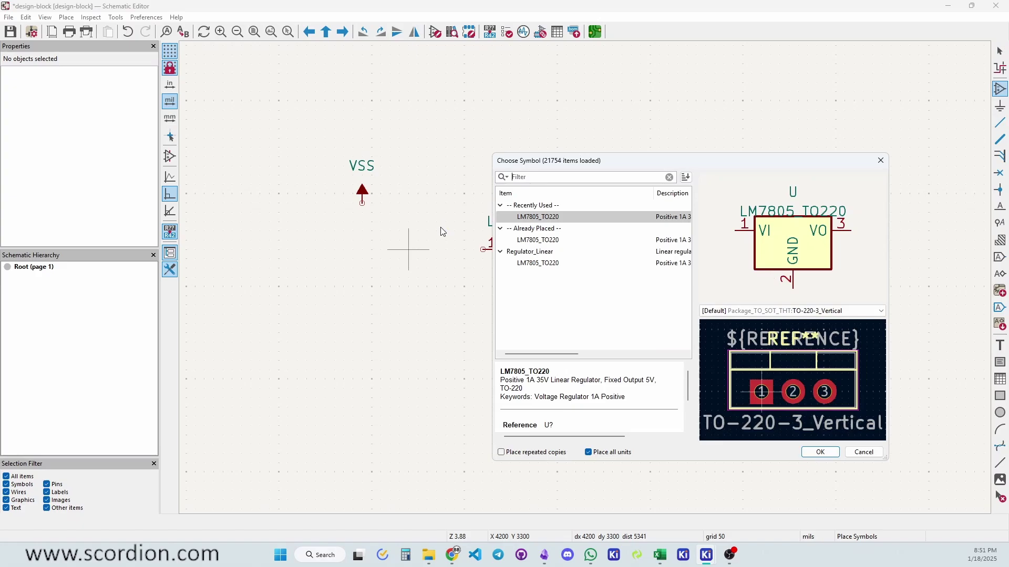
pyautogui.press('Escape')
pyautogui.write('p')
pyautogui.write('g')
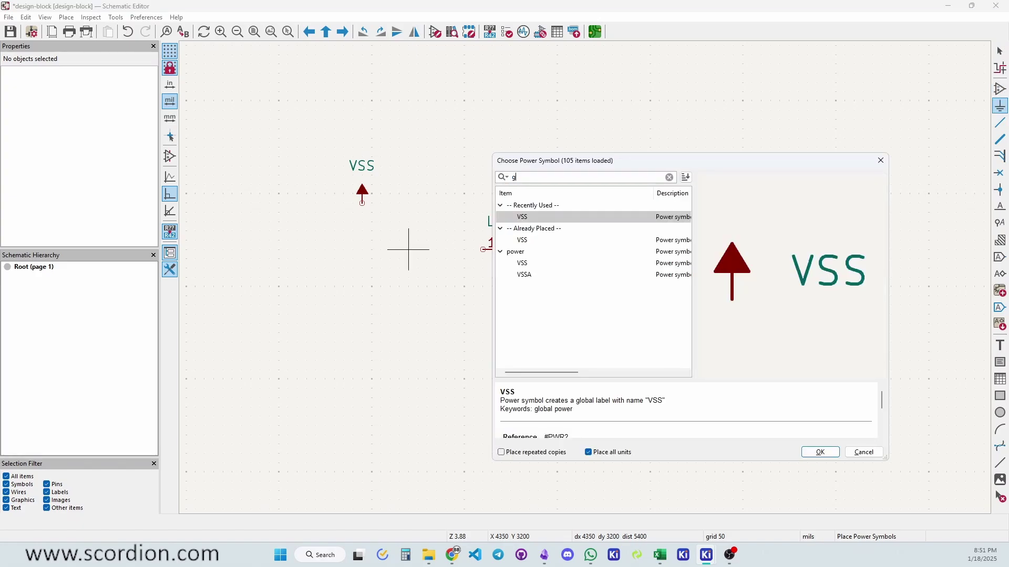
pyautogui.write('n')
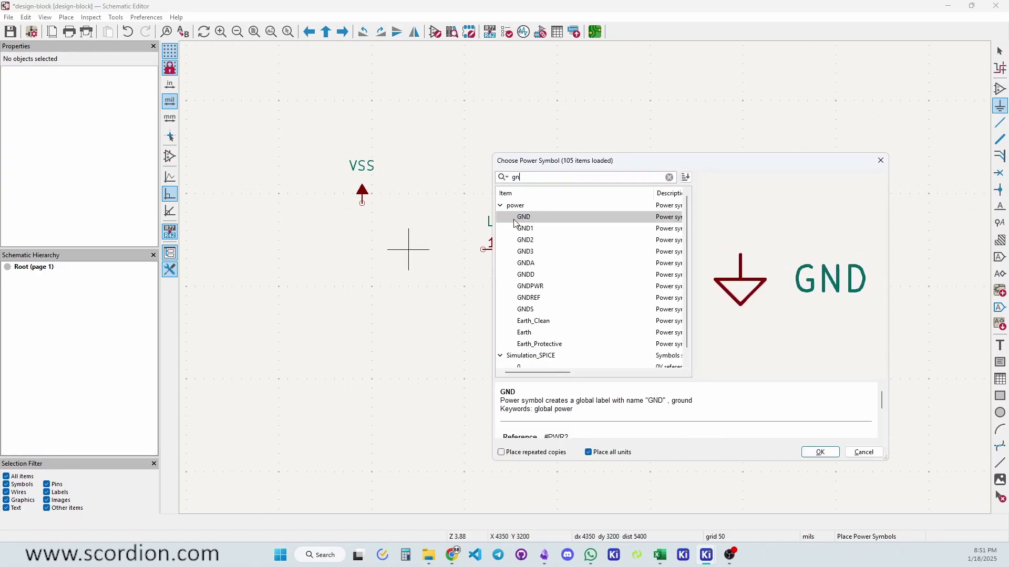
pyautogui.doubleClick(524, 217)
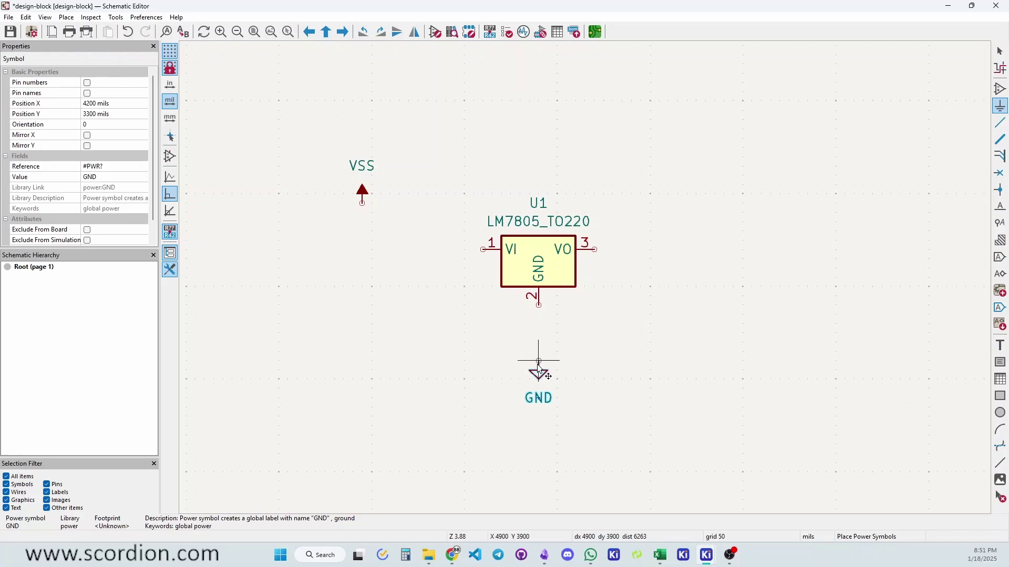
pyautogui.click(538, 363)
# - Place a +5V power symbol up and right of the regulator
pyautogui.click(675, 305)
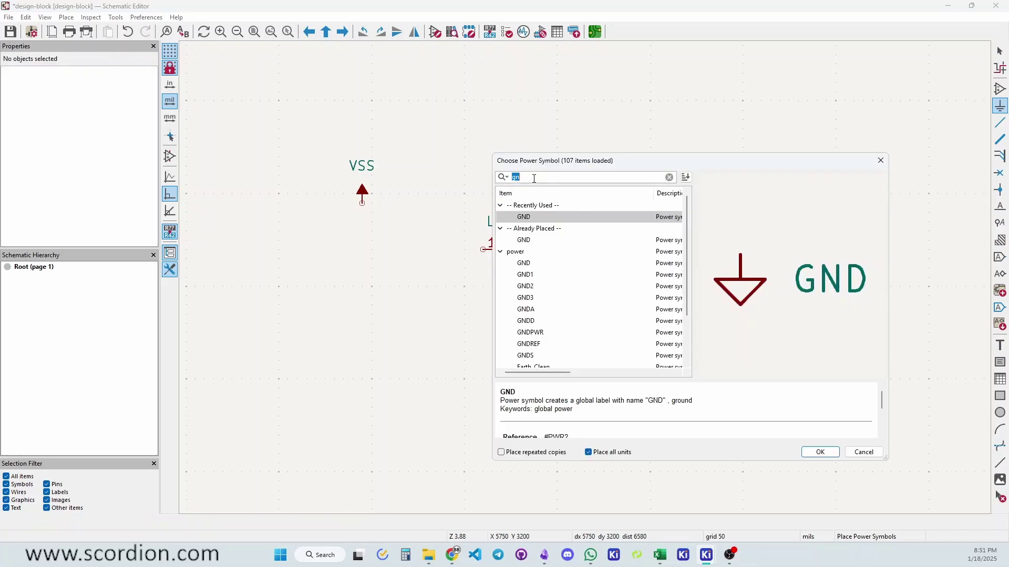
pyautogui.write('5')
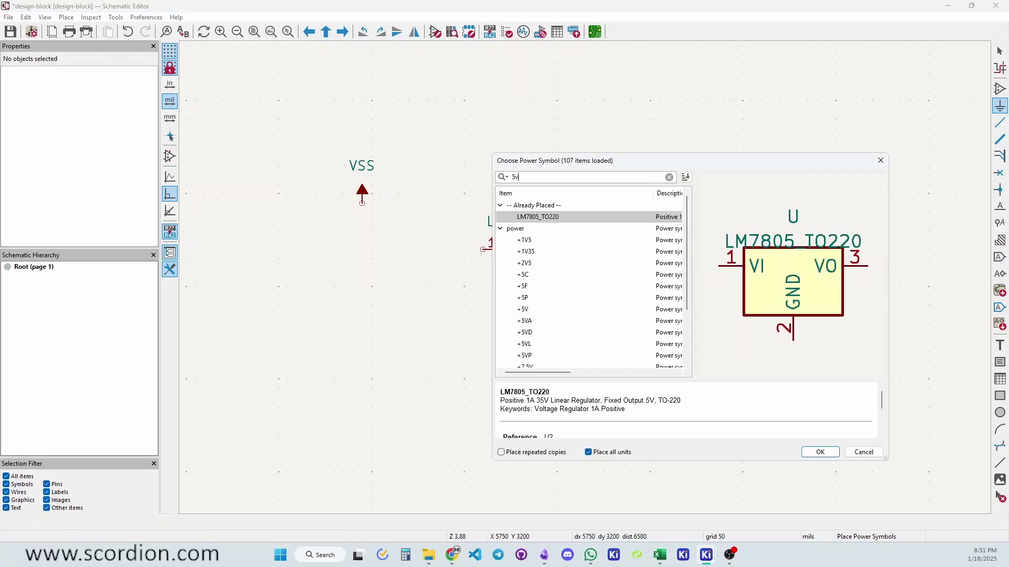
pyautogui.write('v')
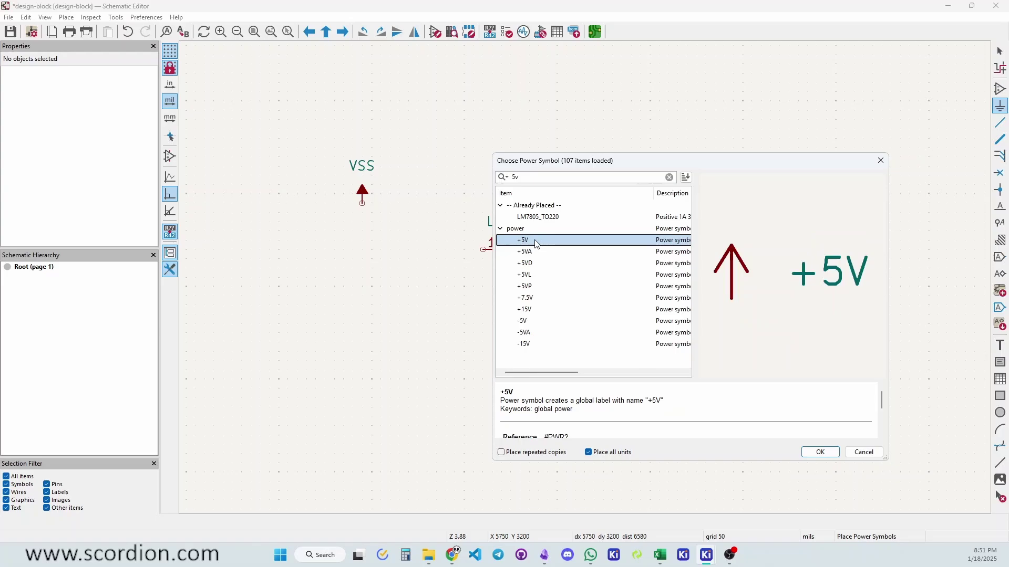
pyautogui.doubleClick(533, 240)
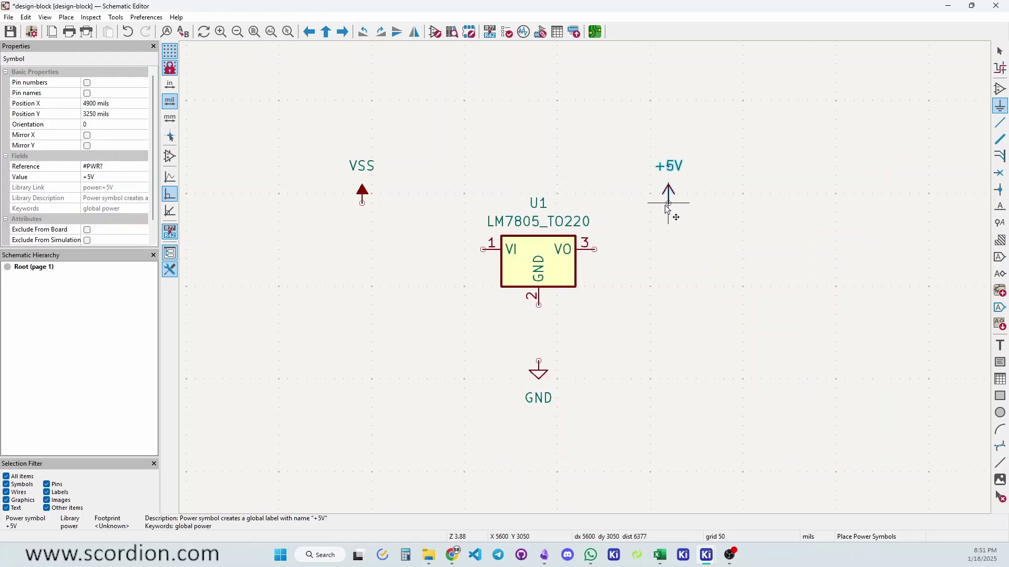
pyautogui.click(668, 203)
pyautogui.press('Escape')
# - Pick the C_Polarized capacitor and mirror it for placement left of U1
pyautogui.press('a')
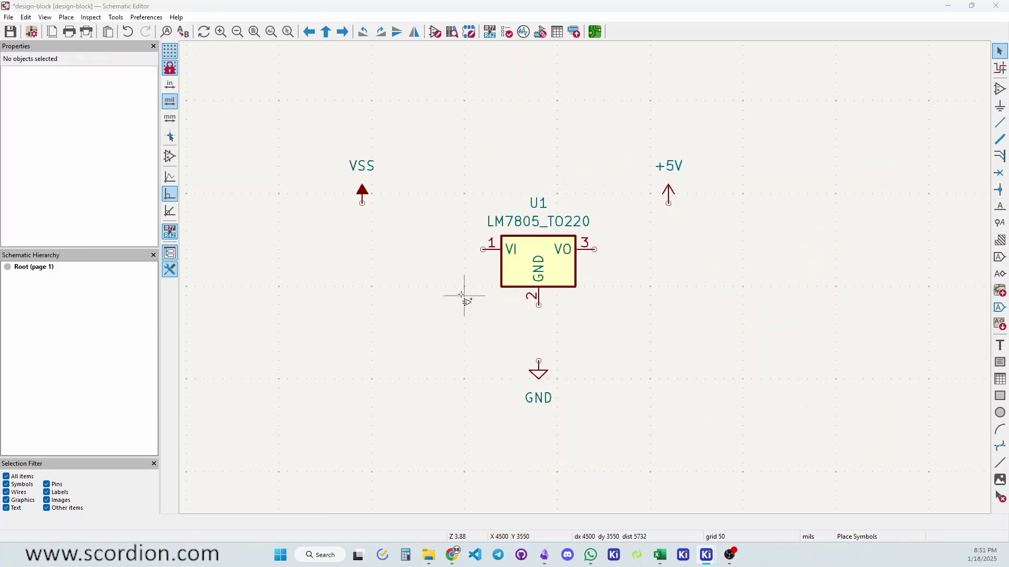
pyautogui.moveTo(608, 160); pyautogui.dragTo(638, 167)
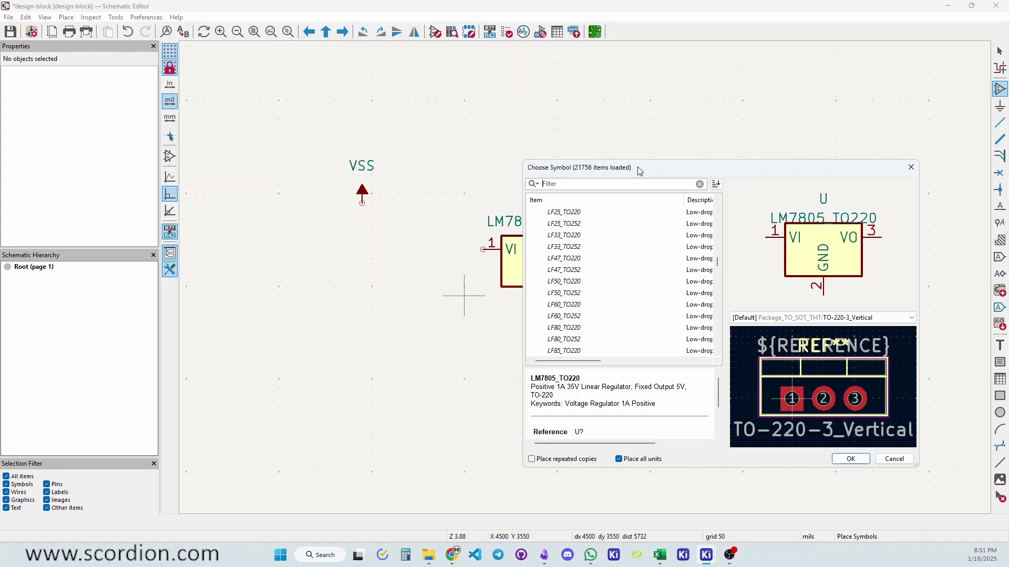
pyautogui.write('c')
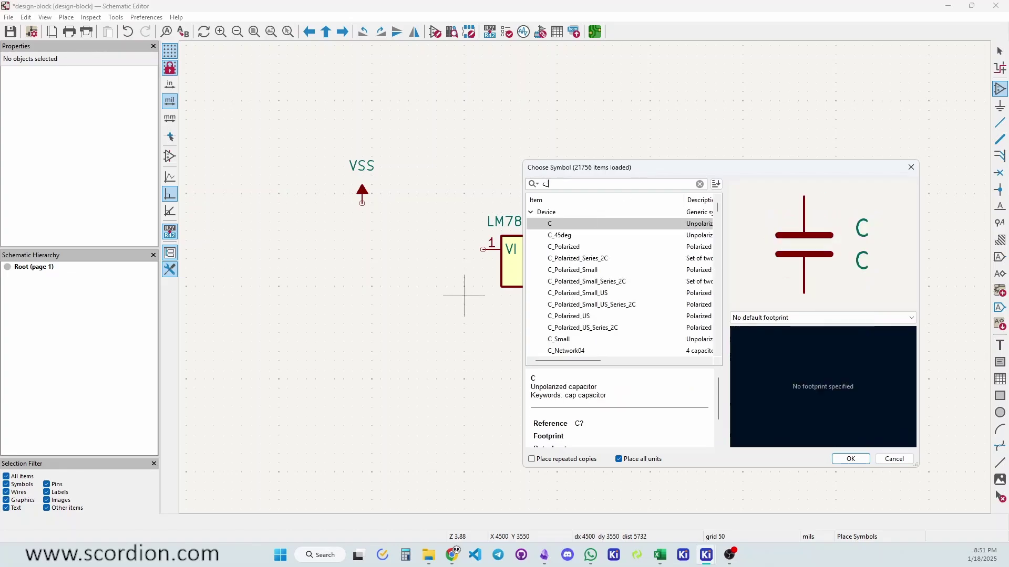
pyautogui.write('_pol')
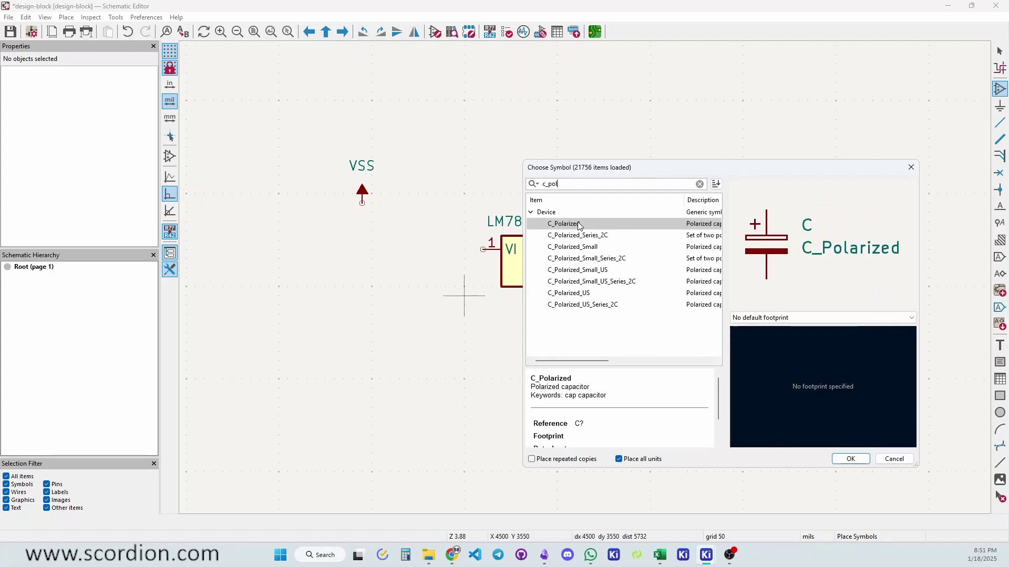
pyautogui.doubleClick(563, 223)
pyautogui.click(443, 302)
pyautogui.press('y')
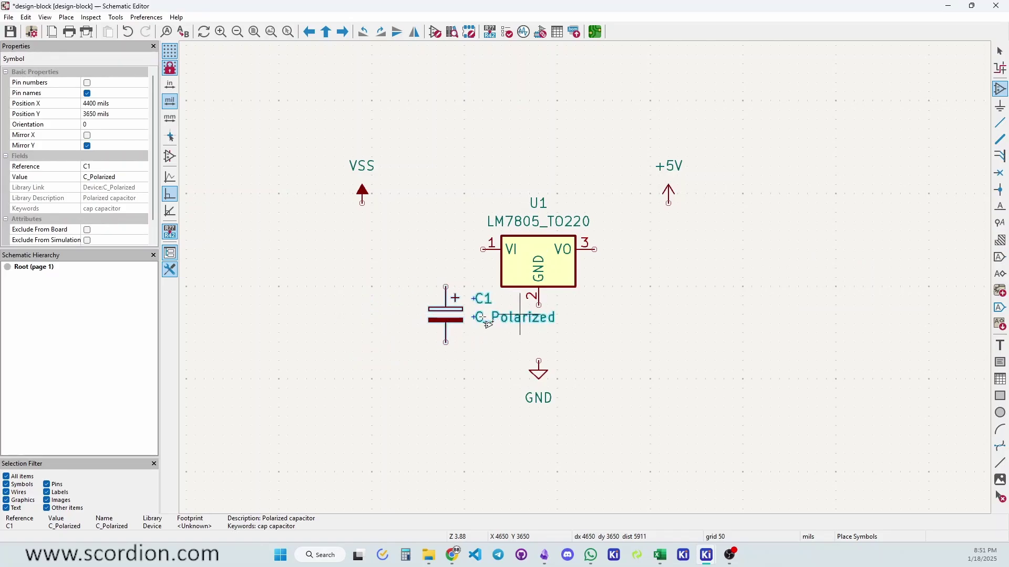
# - Drop capacitor C1 left of U1 and give it the value 22uF
pyautogui.click(467, 321)
pyautogui.press('Escape')
pyautogui.doubleClick(503, 318)
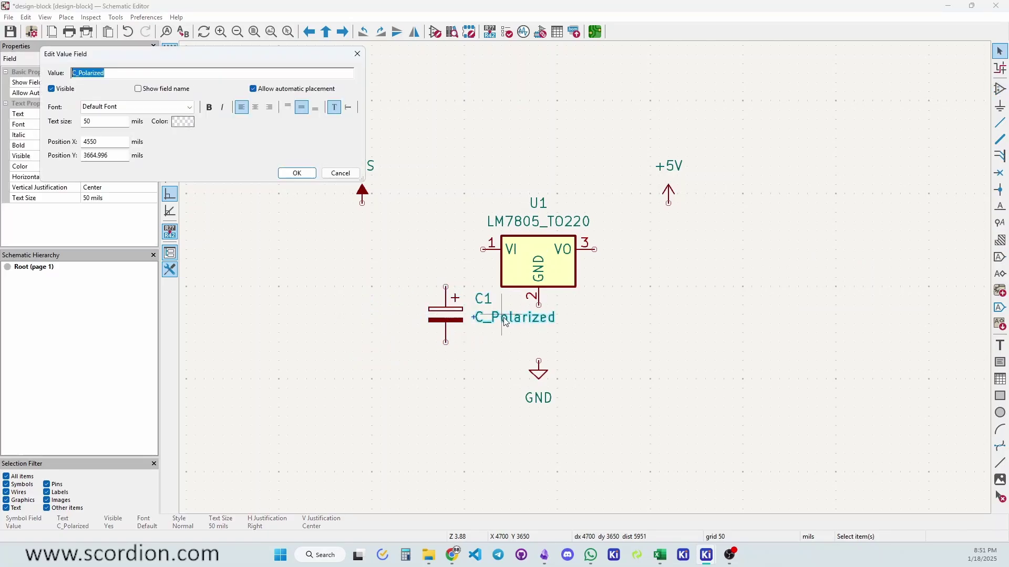
pyautogui.write('22')
pyautogui.write('uF')
pyautogui.press('Return')
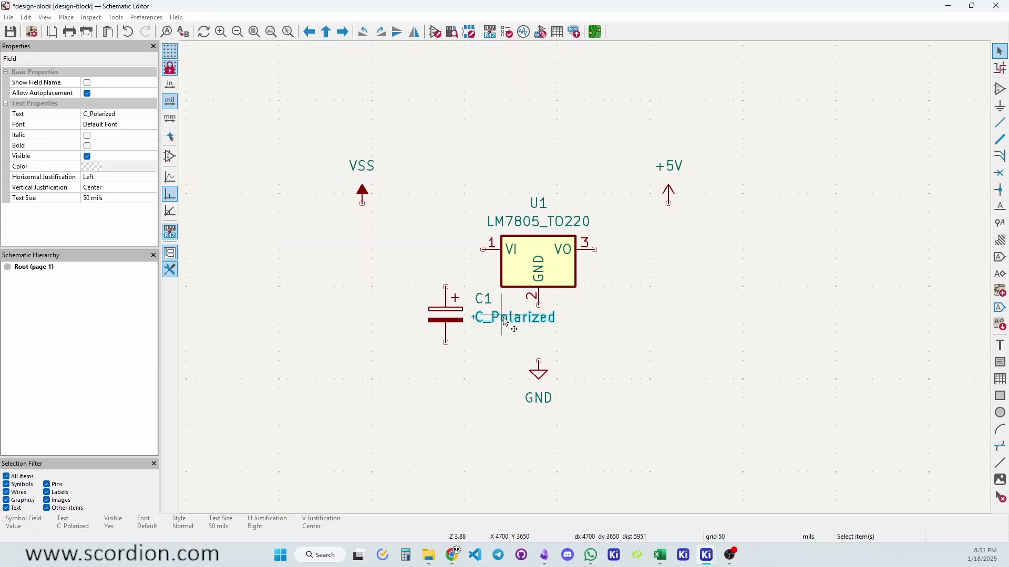
pyautogui.press('Escape')
pyautogui.click(451, 323)
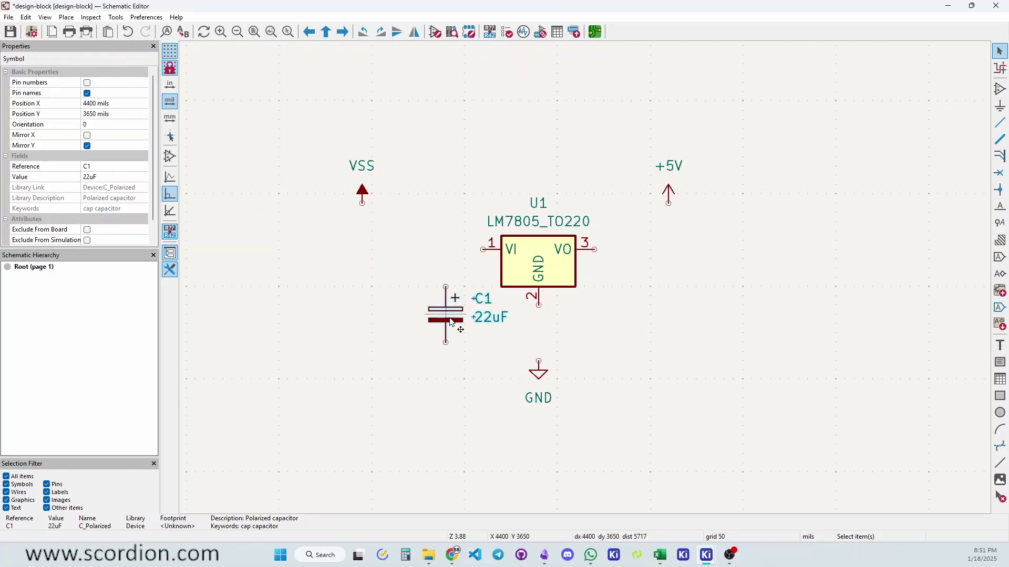
pyautogui.press('d')
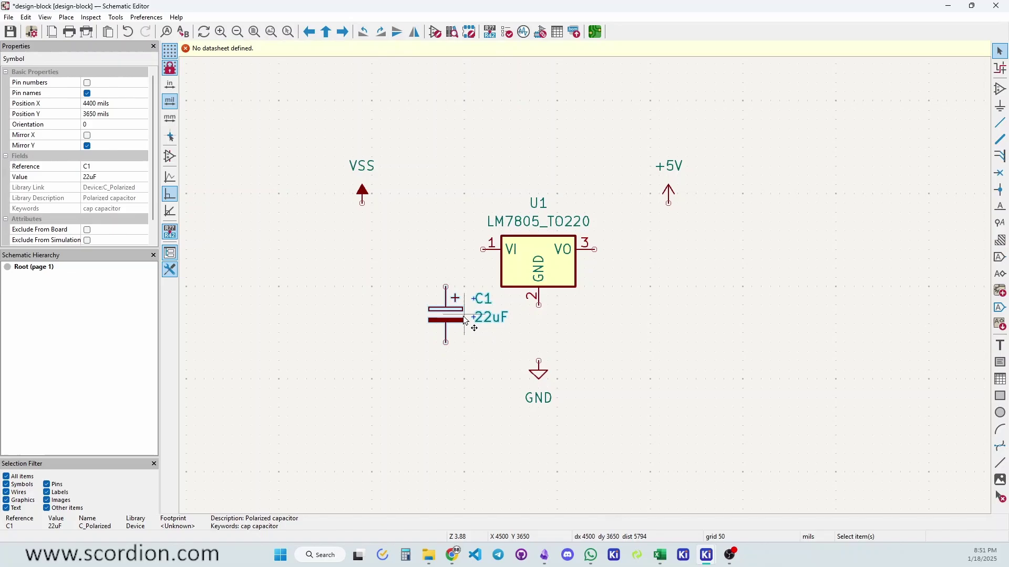
pyautogui.press('Escape')
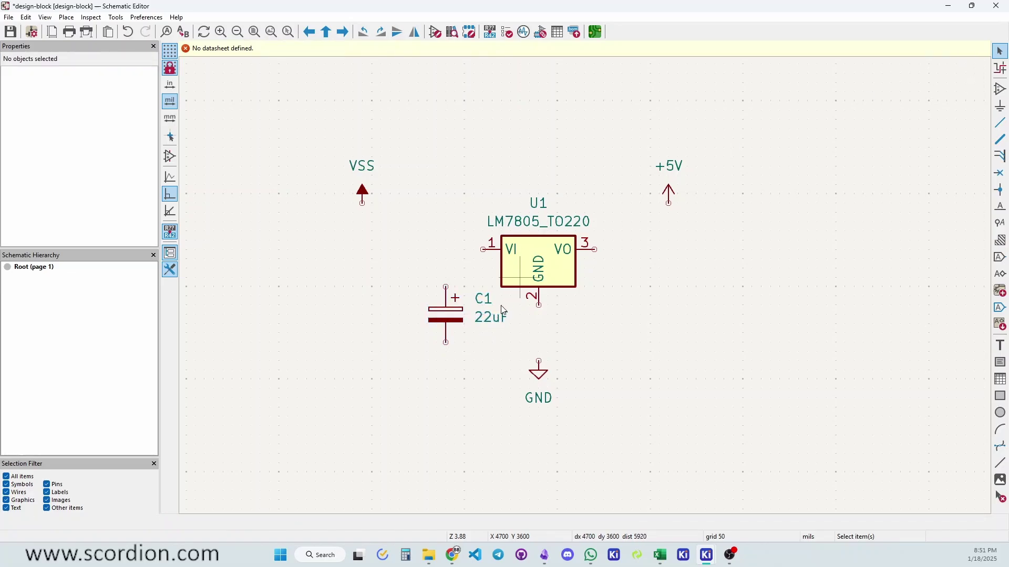
# - Duplicate C1 as C2 right of the regulator, and mirror C1
pyautogui.click(452, 322)
pyautogui.hotkey('ctrl', 'd')
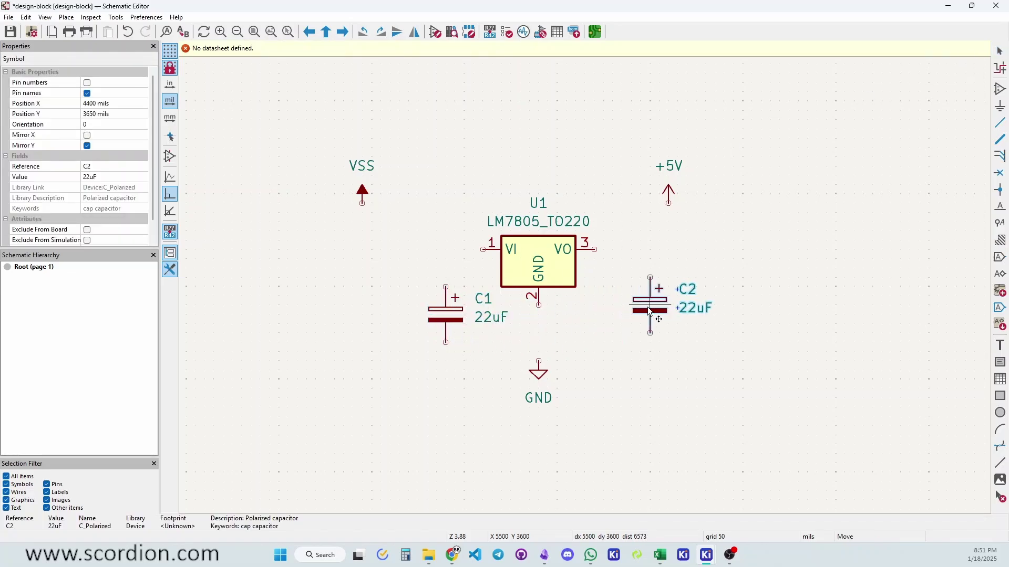
pyautogui.press('y')
pyautogui.press('y')
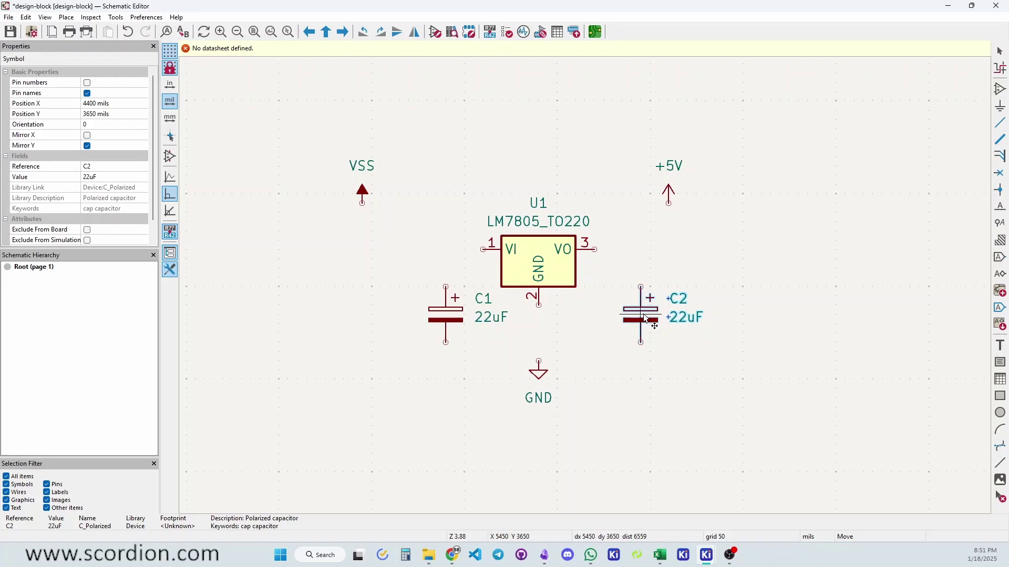
pyautogui.click(649, 325)
pyautogui.click(497, 324)
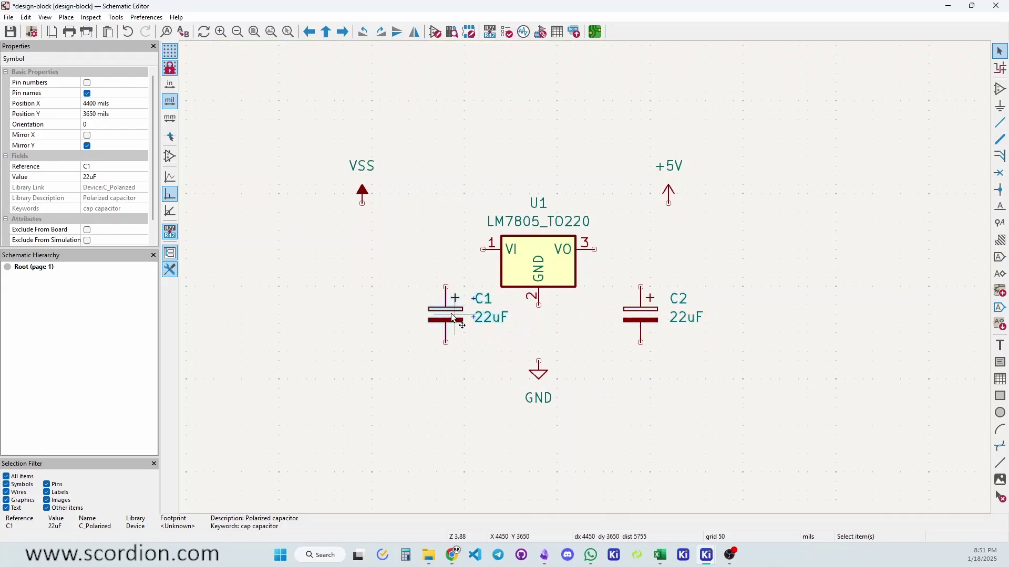
pyautogui.press('y')
pyautogui.press('Escape')
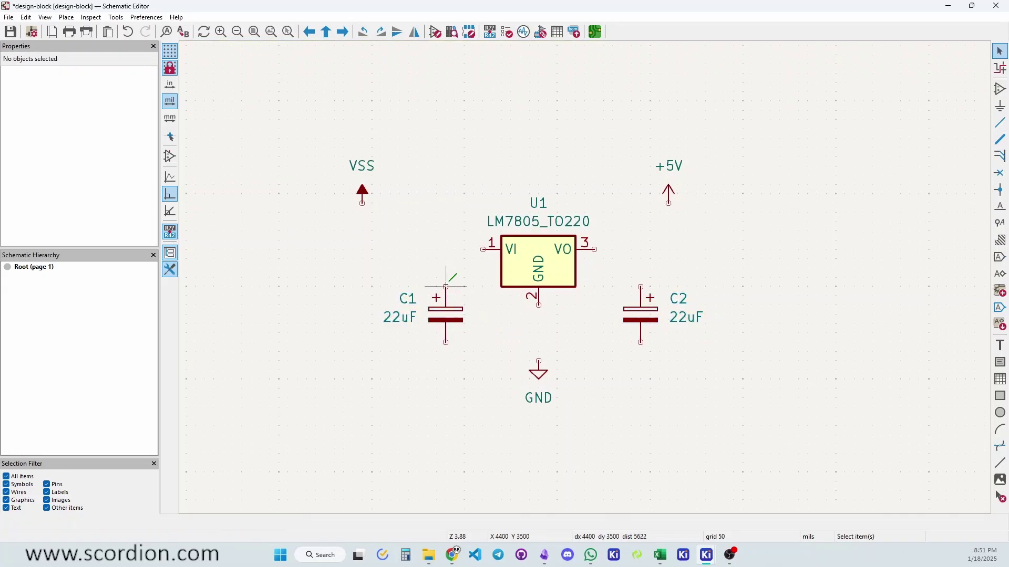
# - Wire C1's top pin to U1 pin 1, and U1 pin 3 to C2's top pin
pyautogui.press('w')
pyautogui.click(445, 287)
pyautogui.click(483, 250)
pyautogui.press('Escape')
pyautogui.press('w')
pyautogui.click(640, 286)
pyautogui.press('Escape')
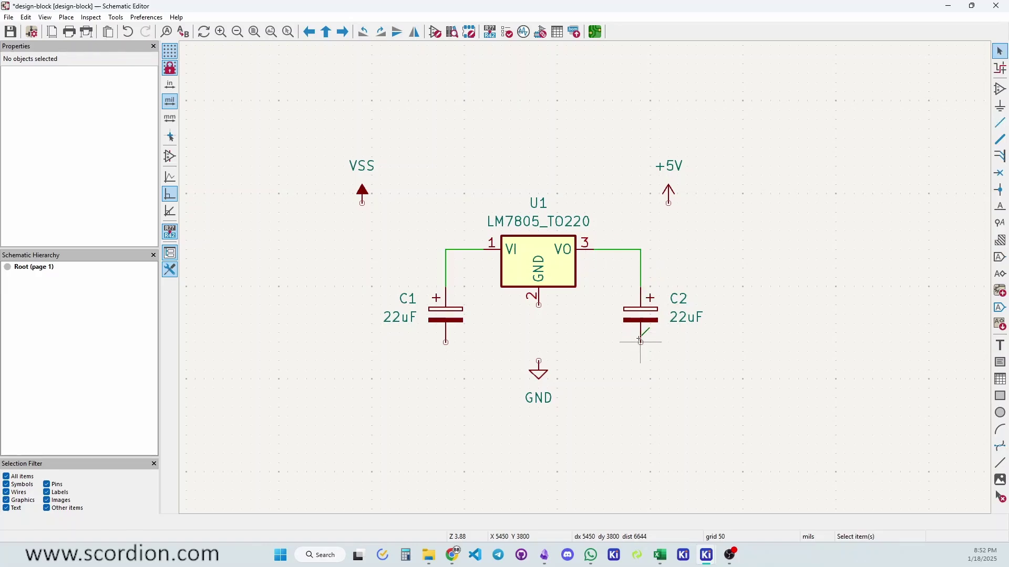
# - Join both capacitors' bottom pins, and connect U1 pin 2 to that wire
pyautogui.press('w')
pyautogui.click(640, 342)
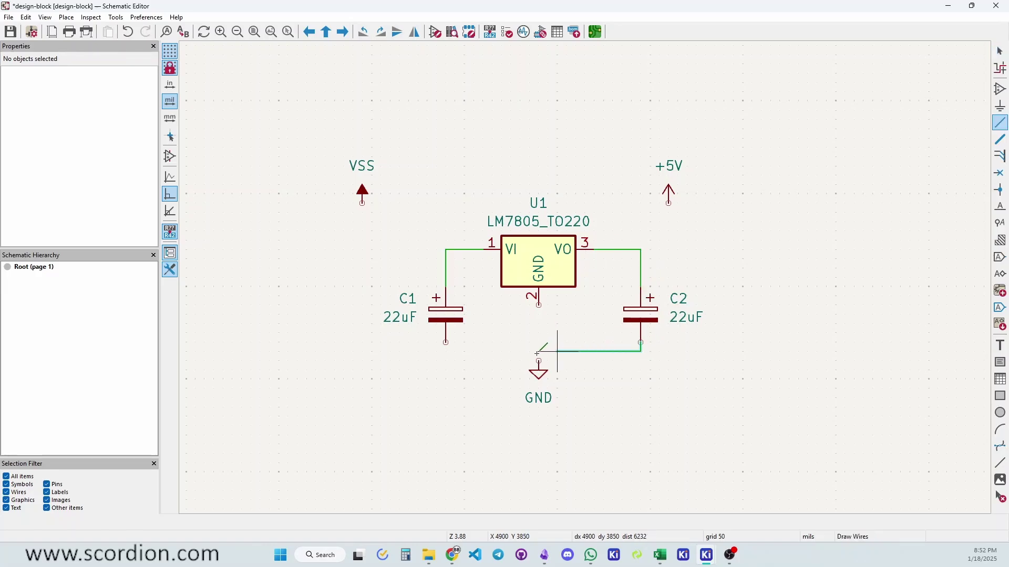
pyautogui.click(446, 343)
pyautogui.press('Escape')
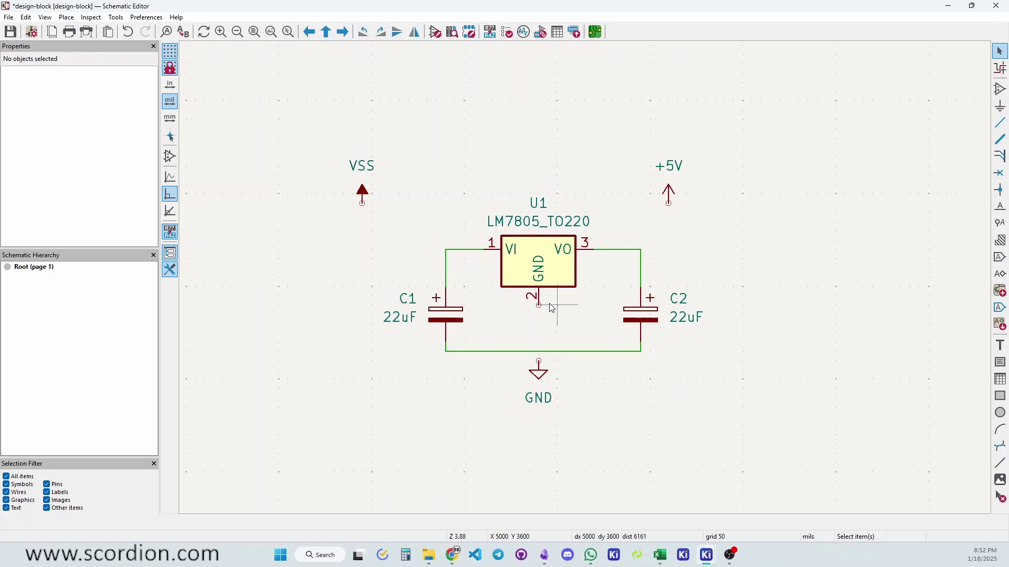
pyautogui.press('w')
pyautogui.click(538, 351)
pyautogui.press('Escape')
# - Wire VSS to C1's top wire and +5V to C2's top wire
pyautogui.press('w')
pyautogui.press('Escape')
pyautogui.click(361, 203)
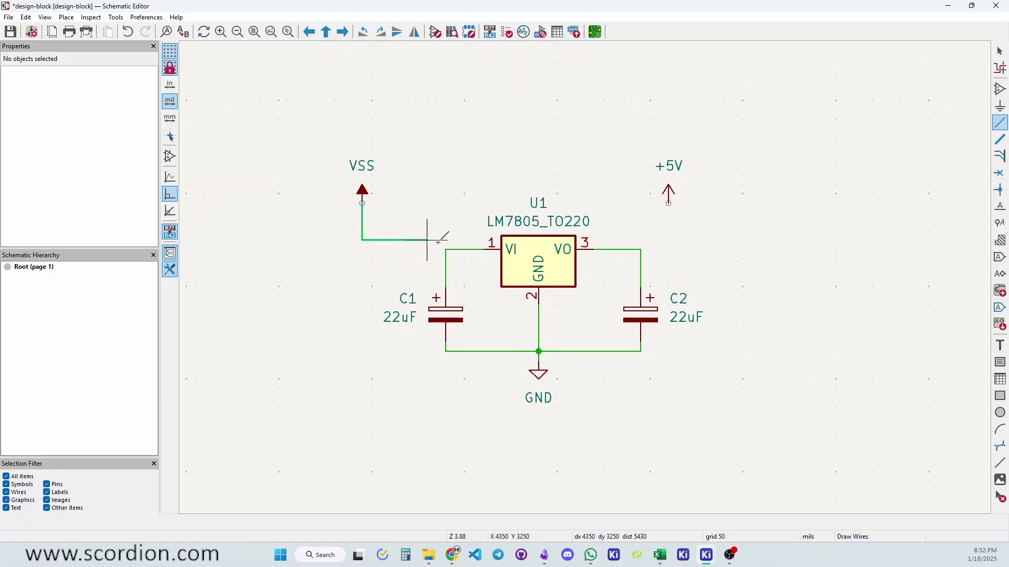
pyautogui.click(445, 250)
pyautogui.press('Escape')
pyautogui.press('w')
pyautogui.click(669, 203)
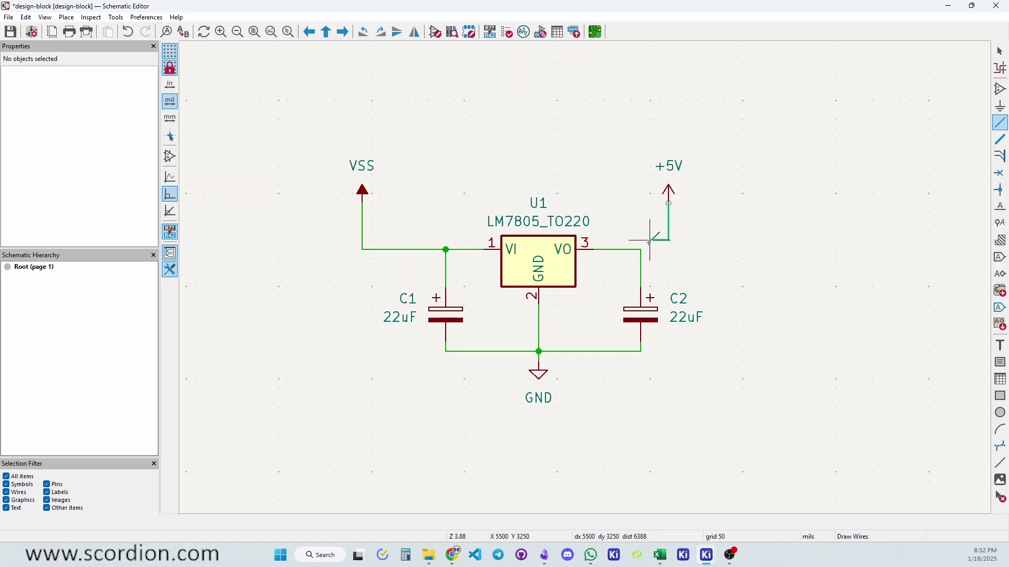
pyautogui.click(640, 249)
pyautogui.press('Escape')
# - Drag VSS, +5V, C2 and C1 closer to the regulator
pyautogui.moveTo(365, 207); pyautogui.dragTo(422, 230)
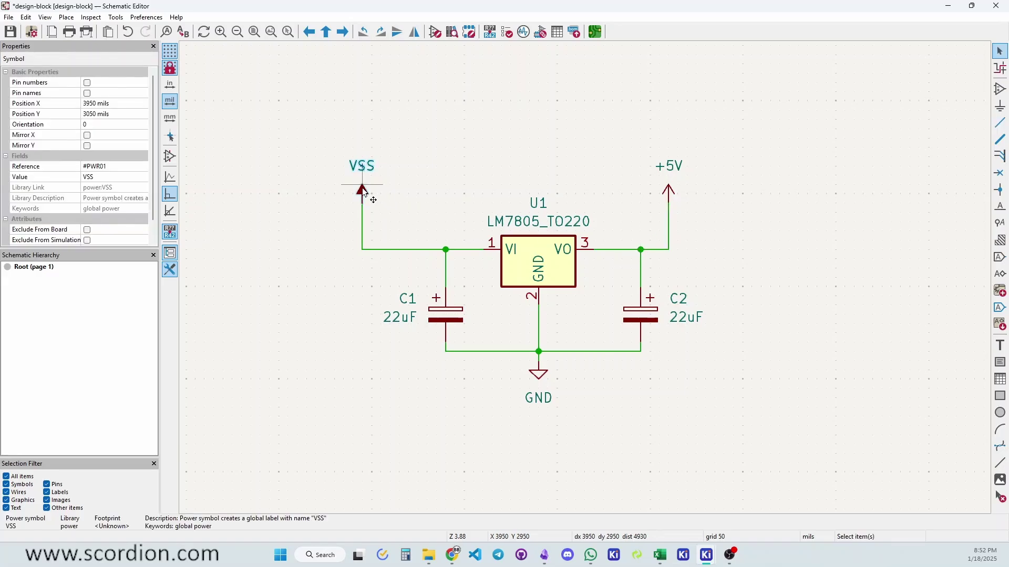
pyautogui.click(422, 228)
pyautogui.moveTo(668, 194); pyautogui.dragTo(666, 234)
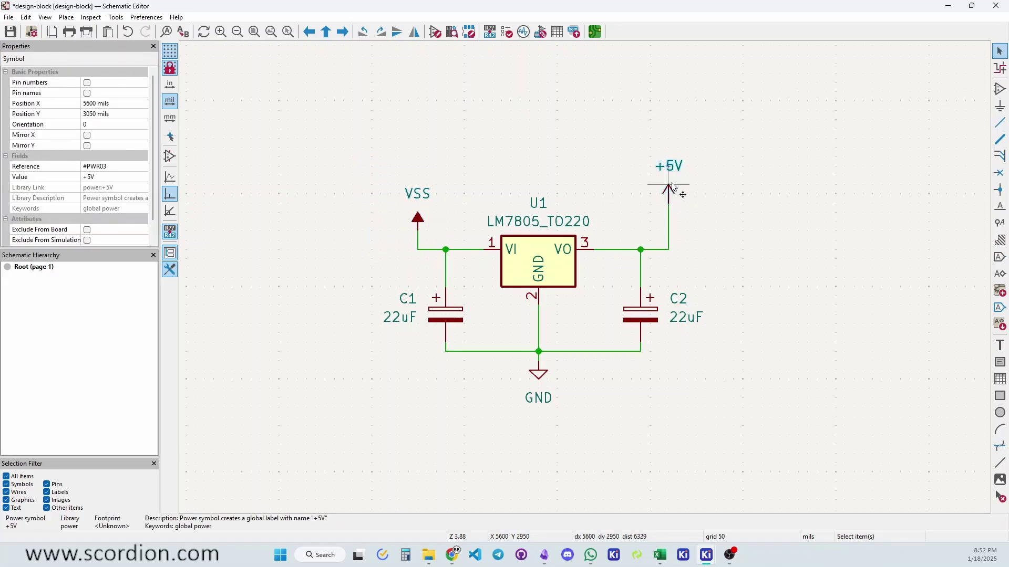
pyautogui.moveTo(640, 312); pyautogui.dragTo(621, 308)
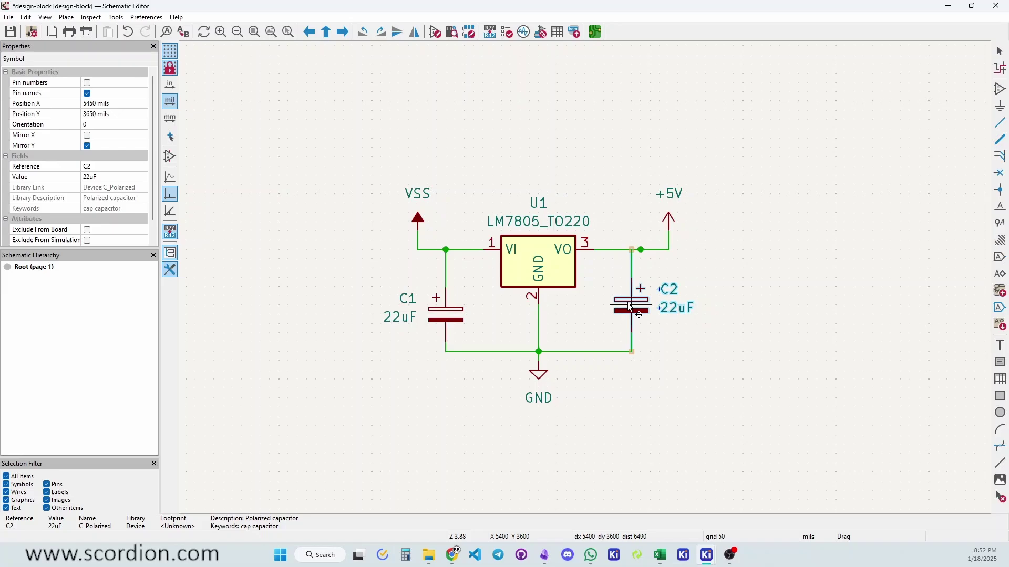
pyautogui.click(621, 308)
pyautogui.moveTo(446, 311); pyautogui.dragTo(455, 311)
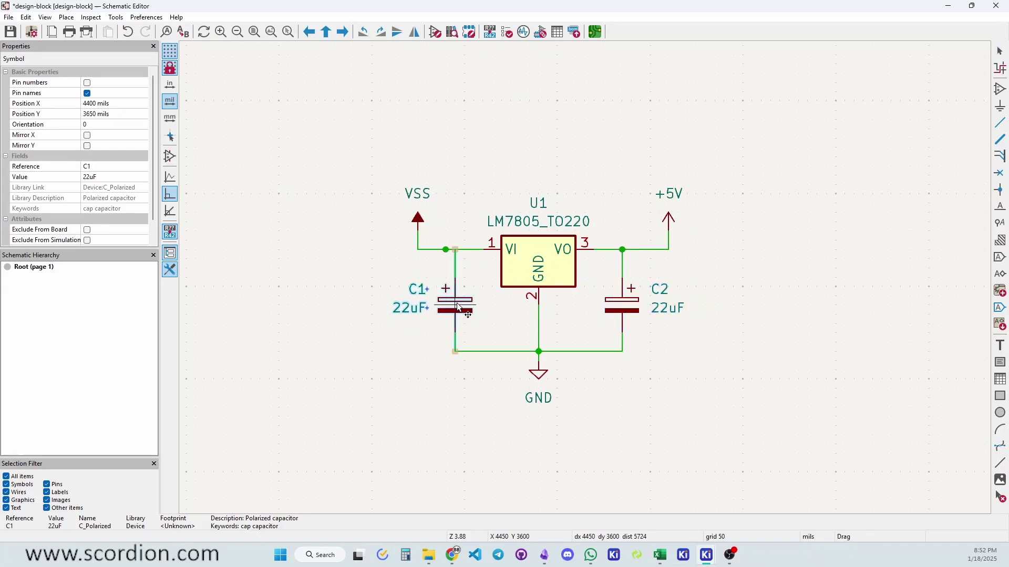
pyautogui.click(392, 353)
# - Centre the circuit in view and raise the bottom GND wire one grid step
pyautogui.moveTo(642, 237); pyautogui.dragTo(612, 260, button='middle')
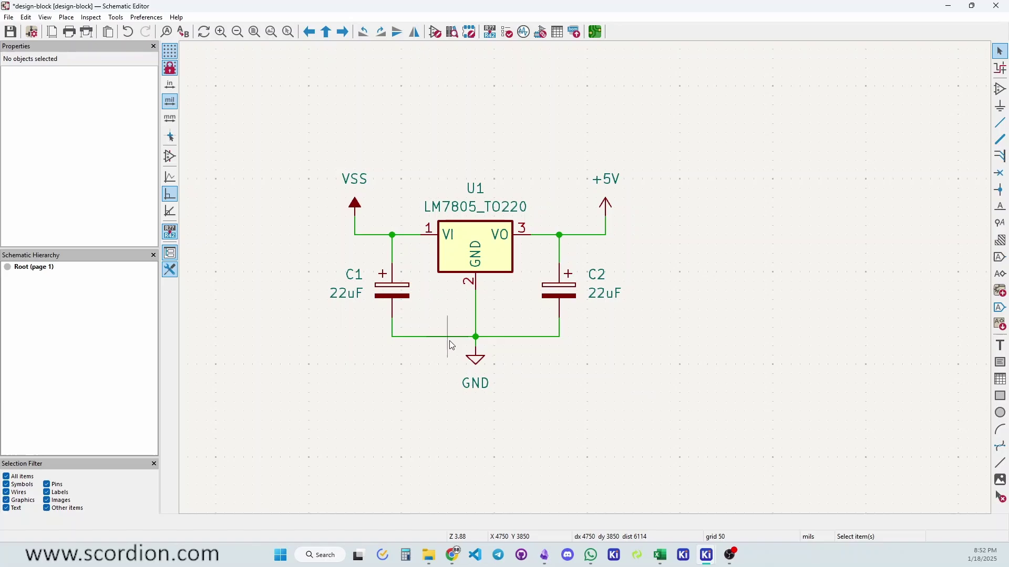
pyautogui.click(433, 338)
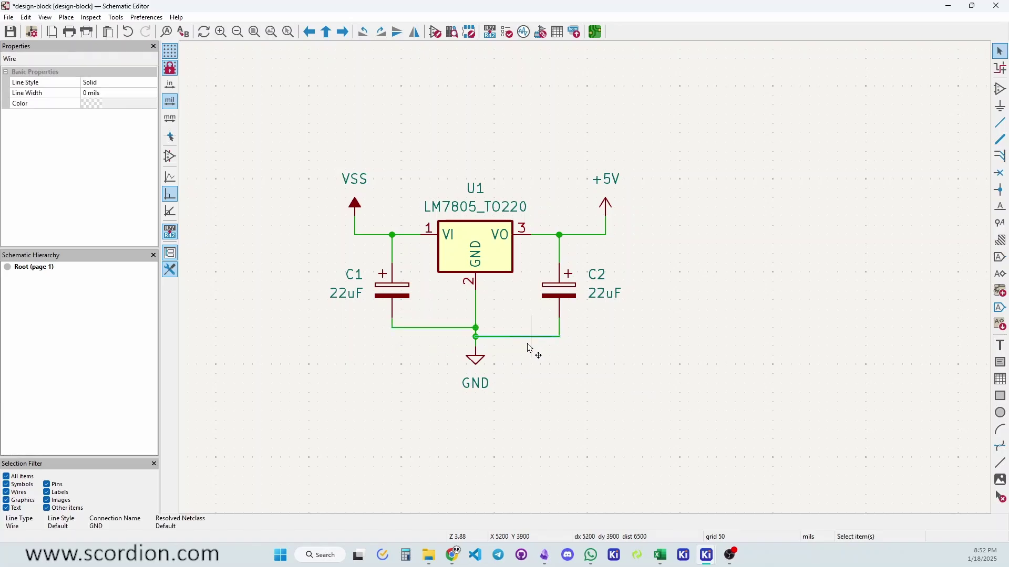
pyautogui.moveTo(527, 339); pyautogui.dragTo(559, 334)
pyautogui.click(559, 331)
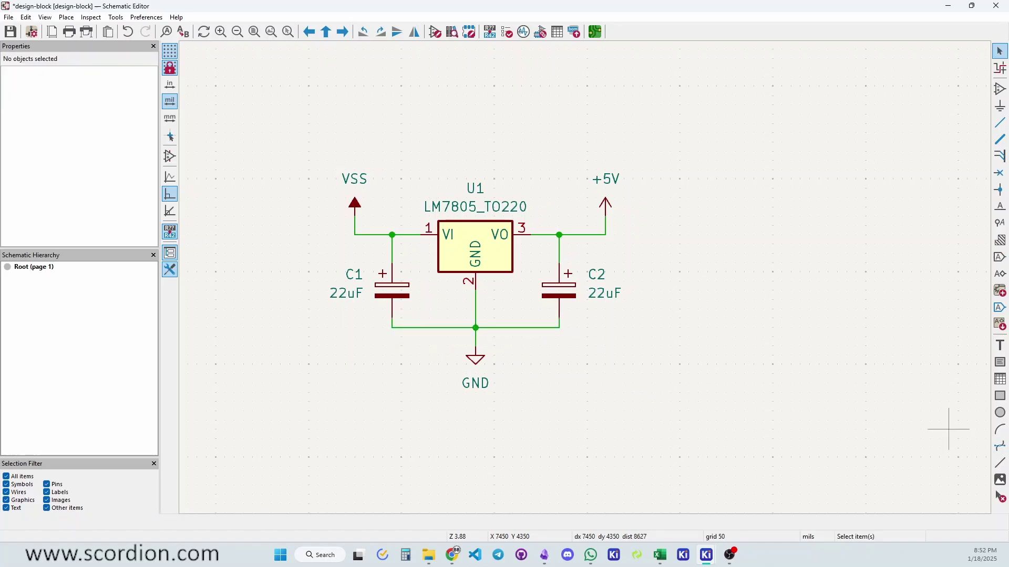
# - Draw a rectangle enclosing the whole regulator circuit
pyautogui.click(1000, 397)
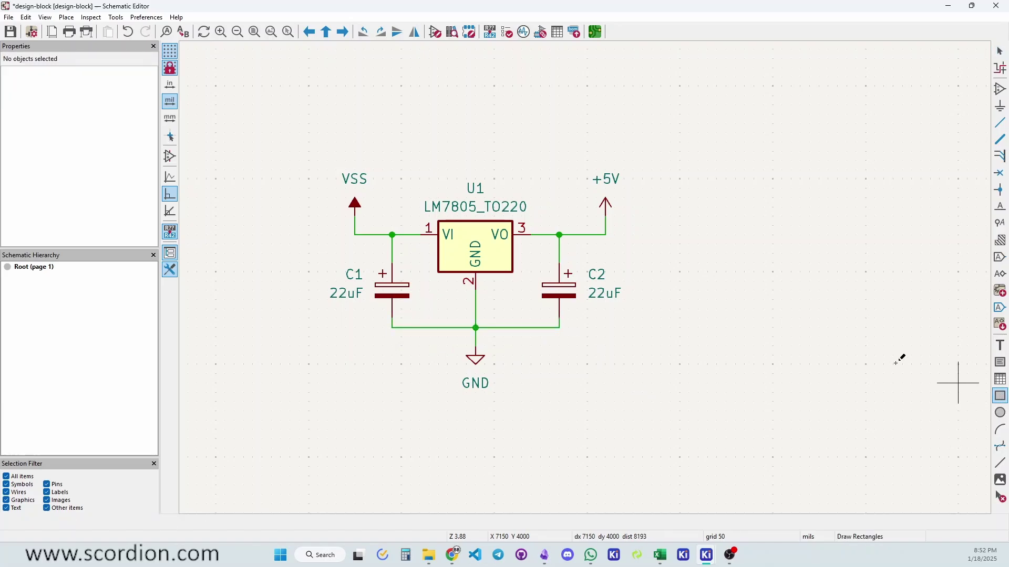
pyautogui.click(289, 141)
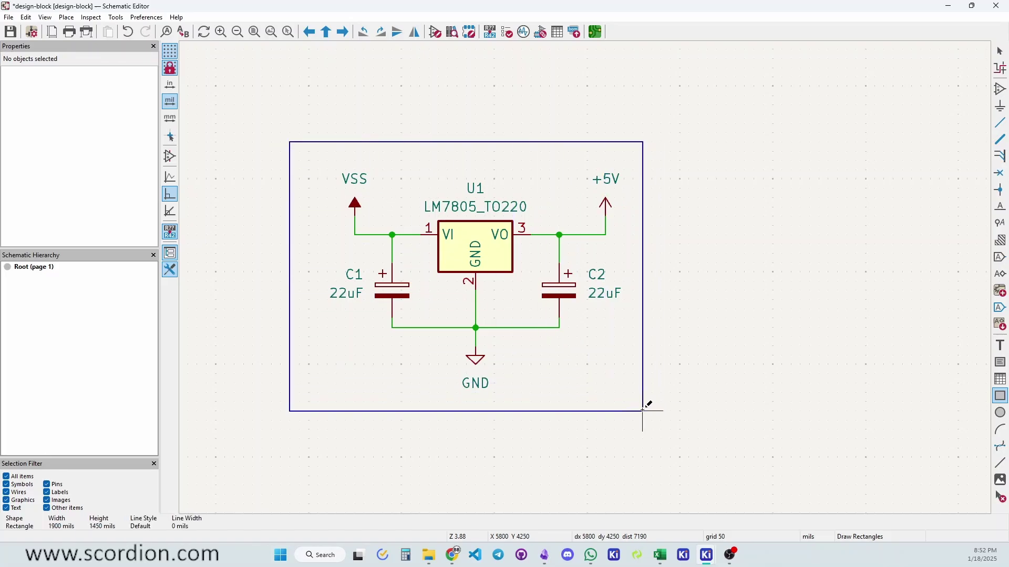
pyautogui.click(643, 411)
pyautogui.press('Escape')
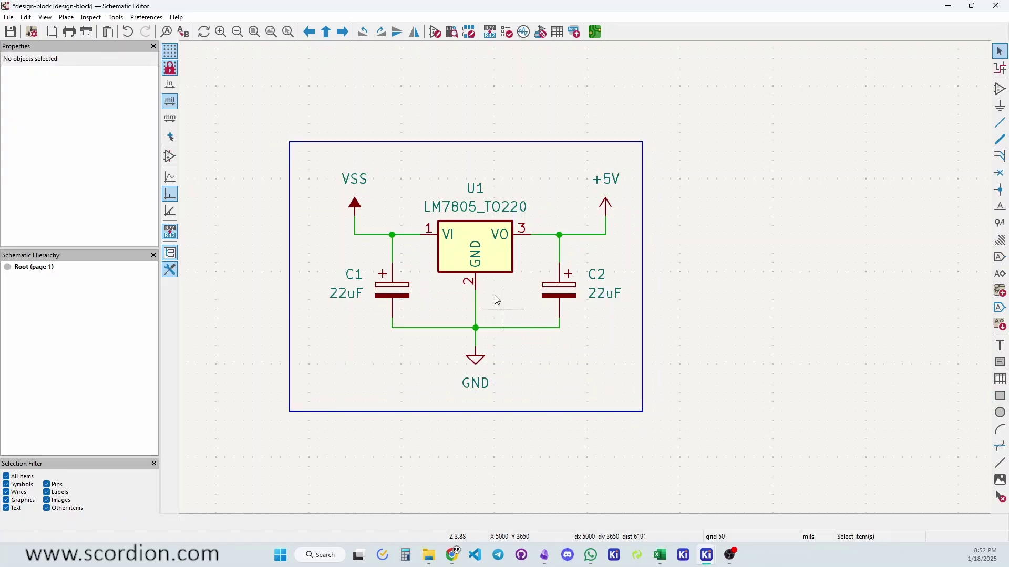
# - Change the rectangle's border style to Dashed
pyautogui.click(383, 142)
pyautogui.press('e')
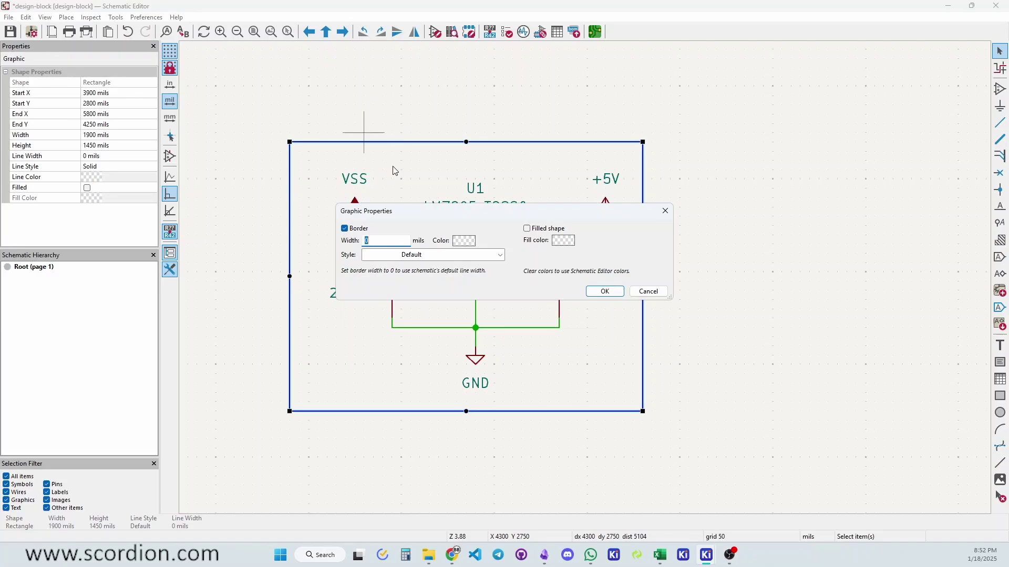
pyautogui.click(406, 255)
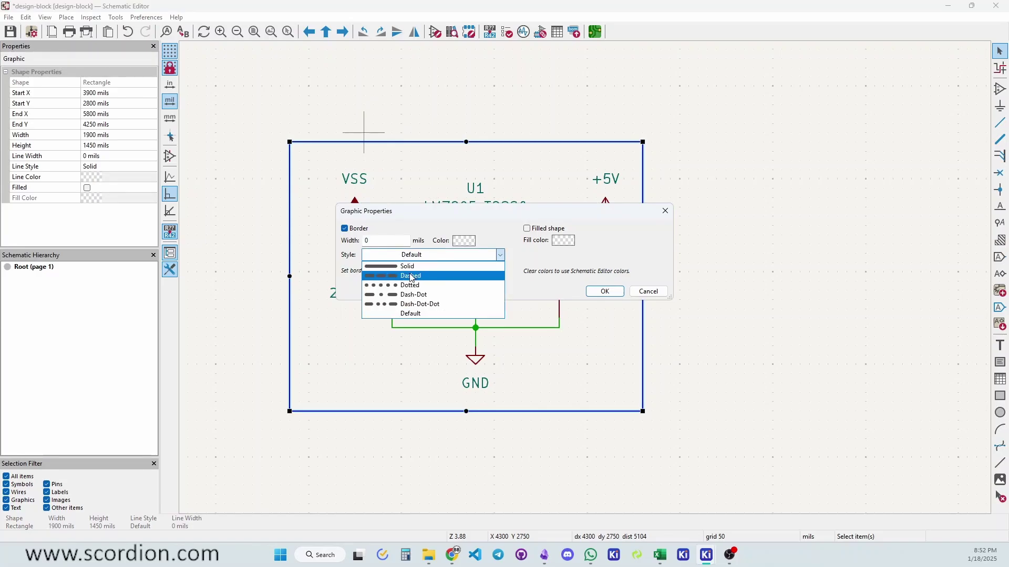
pyautogui.click(410, 276)
pyautogui.click(605, 292)
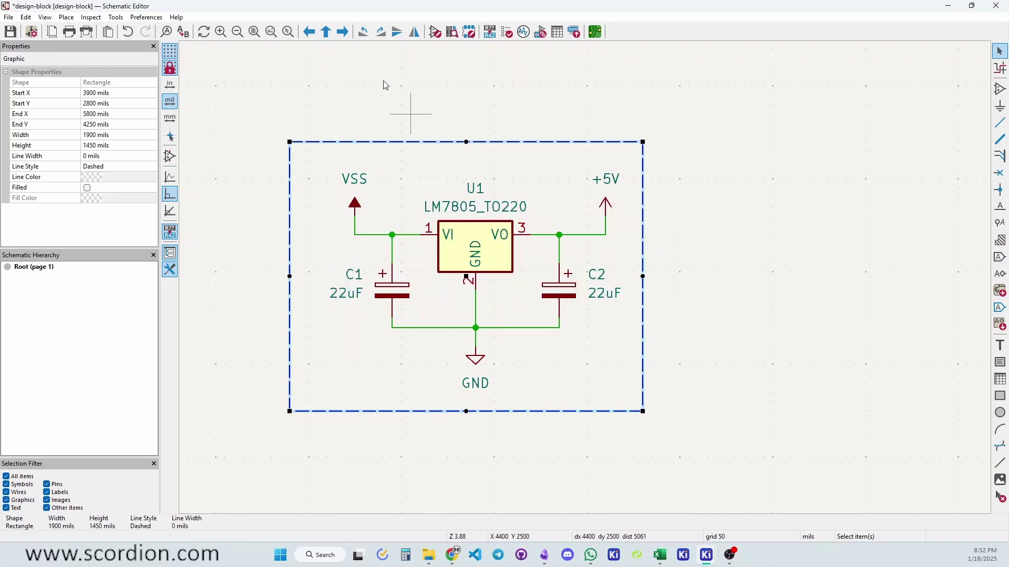
pyautogui.click(406, 111)
# - Place the text '5V Linear Regulator' above the dashed border
pyautogui.click(1000, 345)
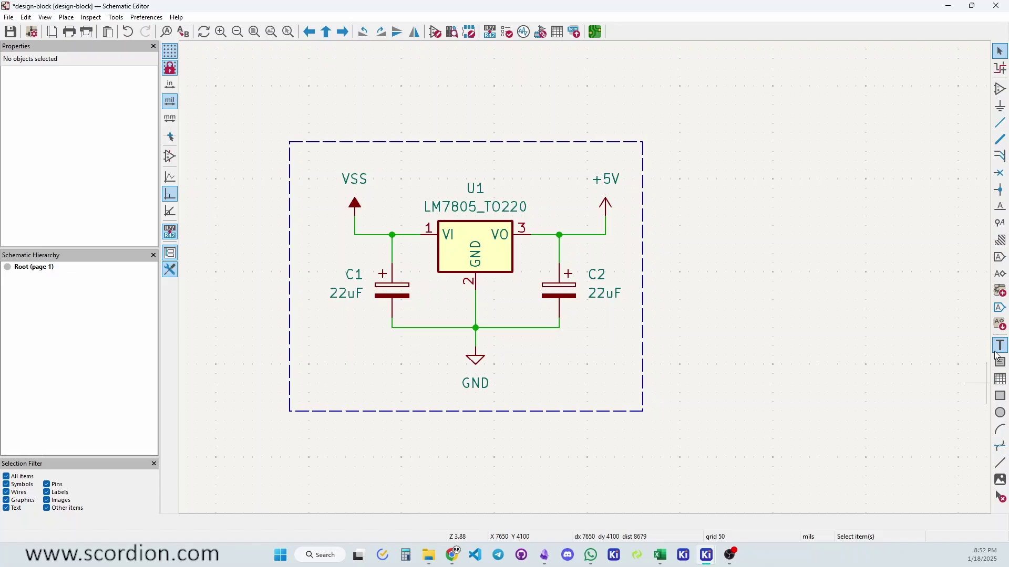
pyautogui.click(346, 161)
pyautogui.moveTo(166, 60); pyautogui.dragTo(496, 174)
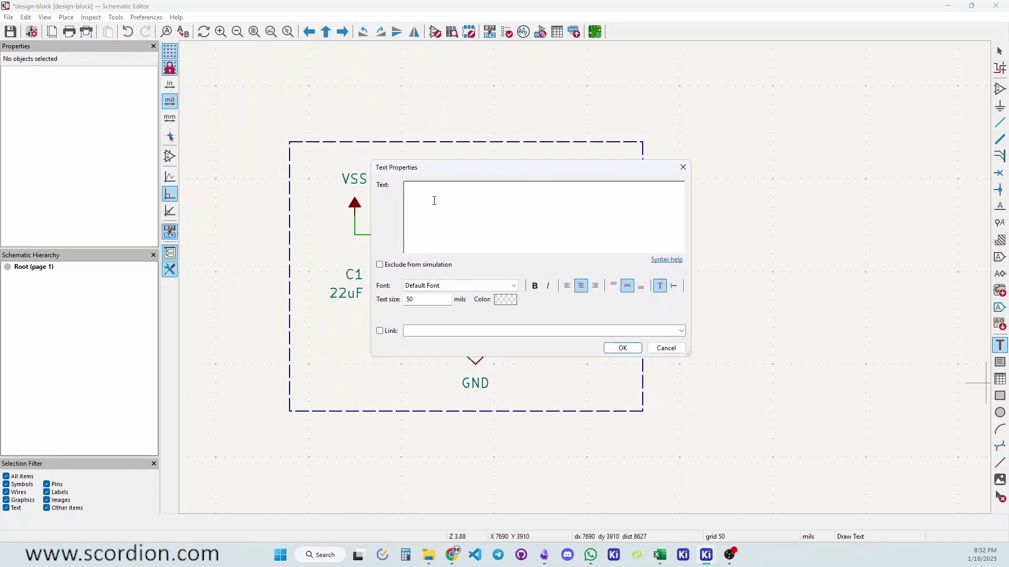
pyautogui.write('s')
pyautogui.press('Return')
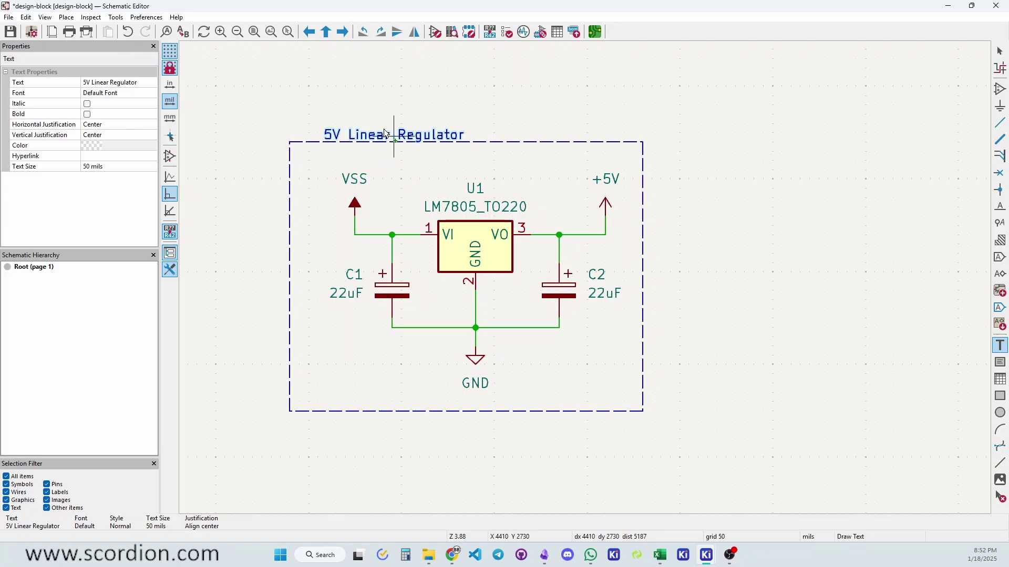
pyautogui.click(356, 131)
pyautogui.press('Escape')
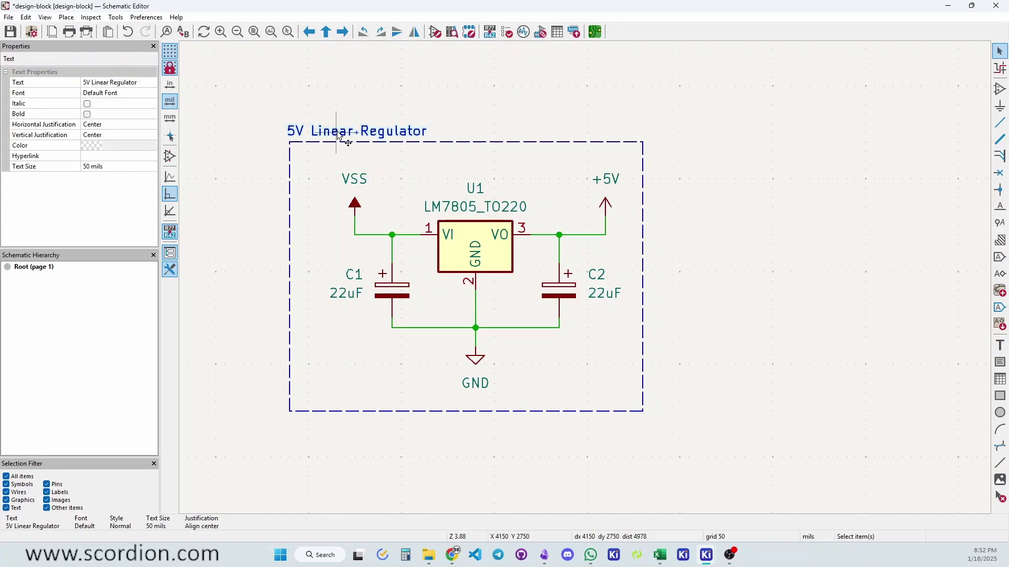
# - Set the title's text size to 100 and reposition it above the border
pyautogui.doubleClick(338, 135)
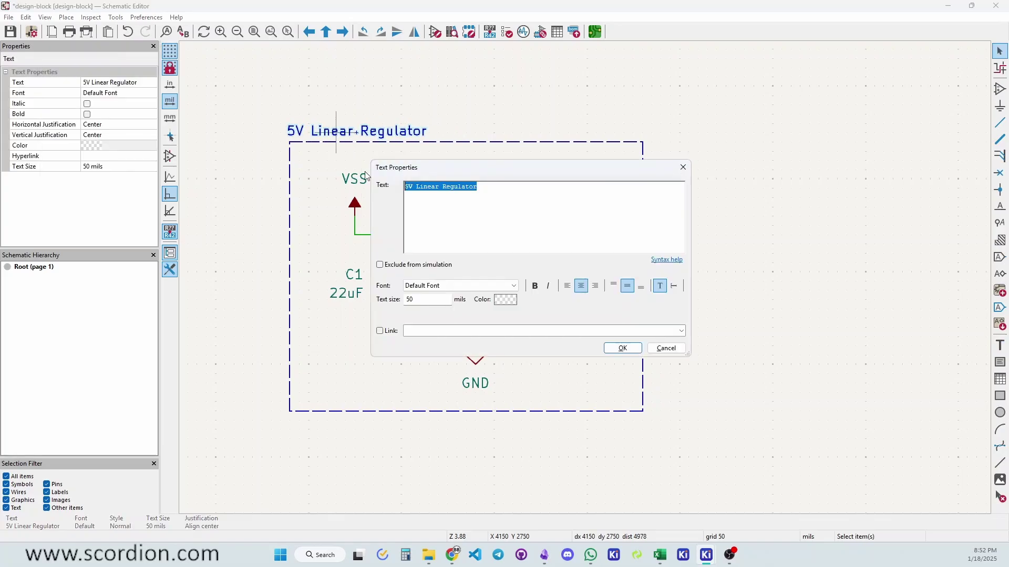
pyautogui.doubleClick(424, 300)
pyautogui.write('100')
pyautogui.click(624, 352)
pyautogui.moveTo(331, 142); pyautogui.dragTo(436, 141)
pyautogui.click(444, 99)
pyautogui.click(433, 129)
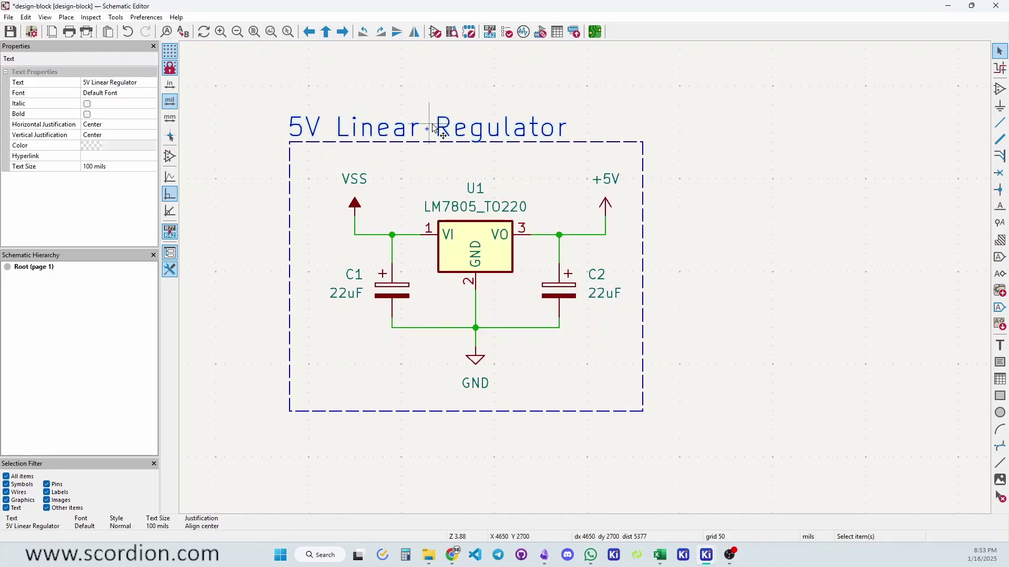
# - Move the whole regulator block toward the centre of the sheet
pyautogui.click(402, 101)
pyautogui.scroll(-2, 383, 162)
pyautogui.scroll(-2, 585, 282)
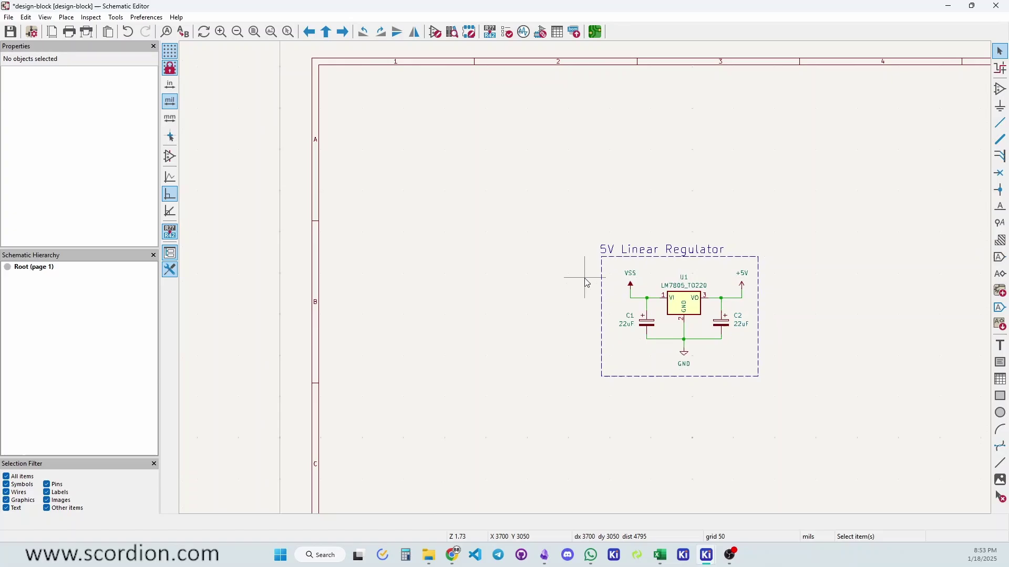
pyautogui.scroll(-3, 586, 282)
pyautogui.moveTo(700, 302); pyautogui.dragTo(470, 178)
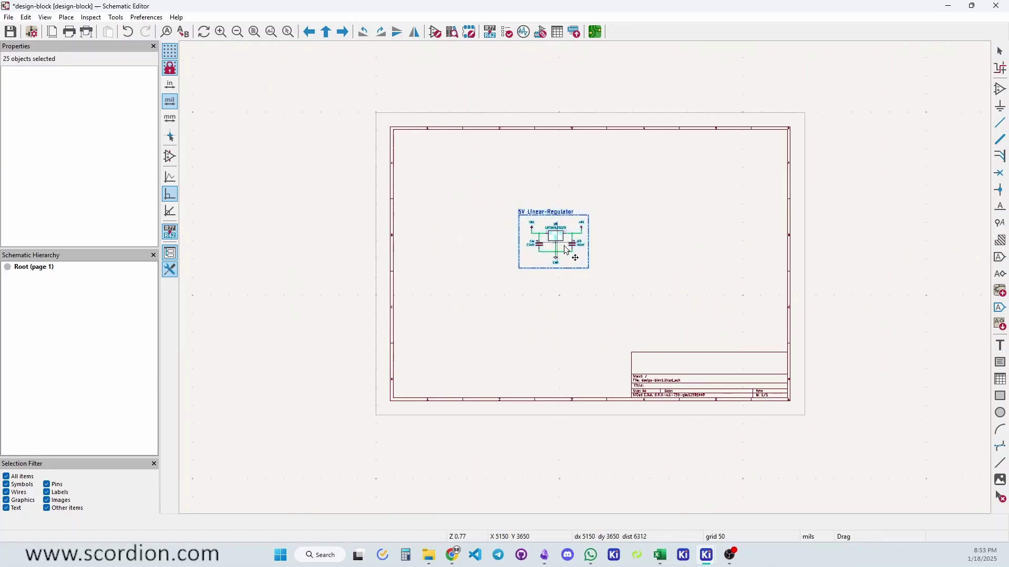
pyautogui.moveTo(565, 247); pyautogui.dragTo(606, 261)
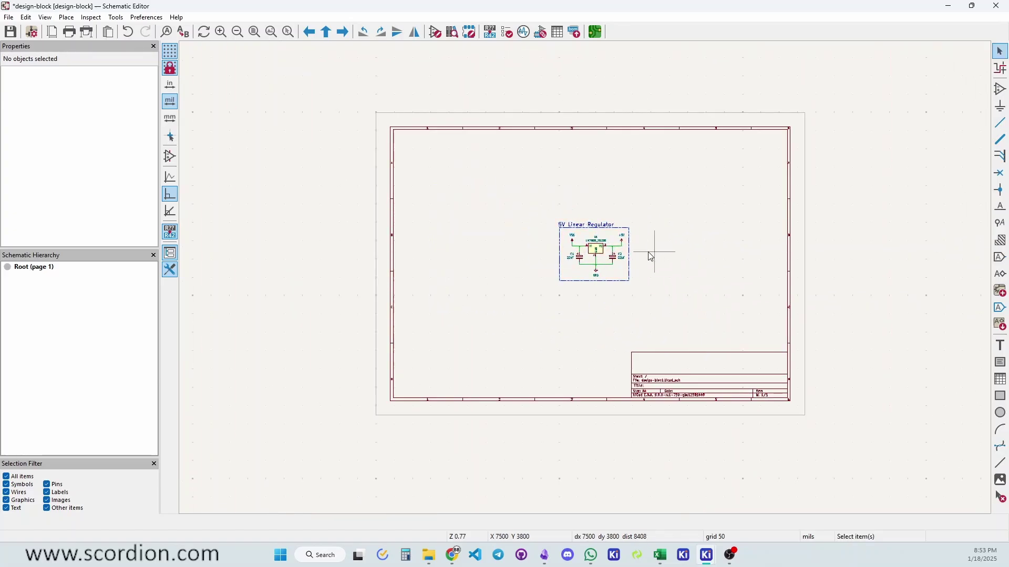
pyautogui.scroll(3, 649, 256)
# - Save the schematic, then select and deselect the block with its title
pyautogui.click(10, 31)
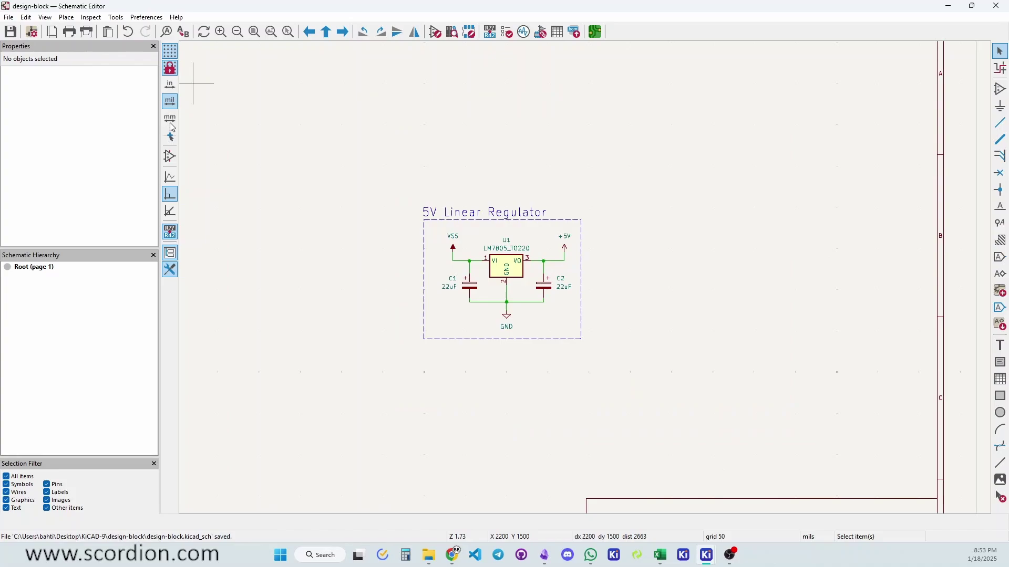
pyautogui.scroll(-2, 385, 251)
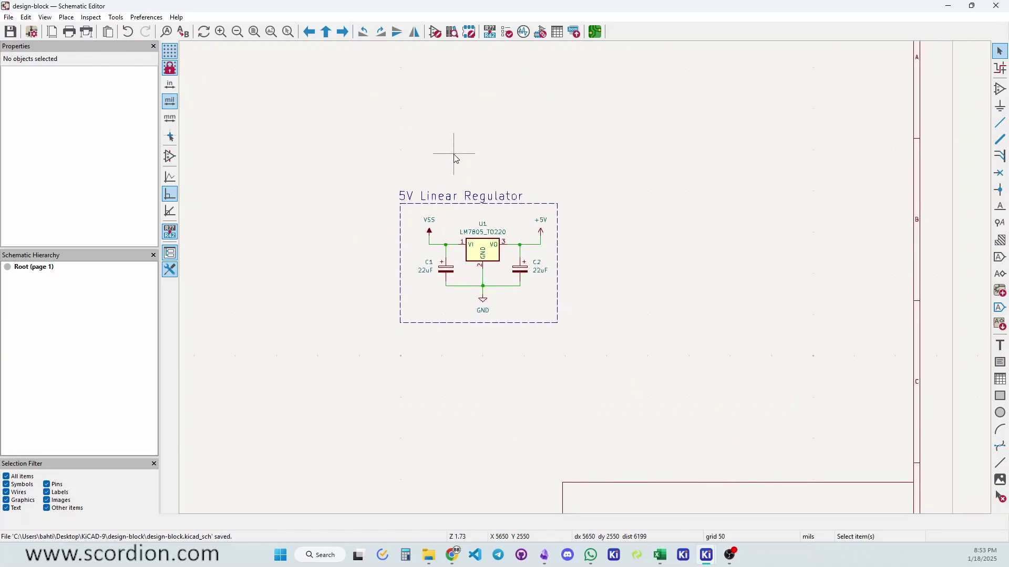
pyautogui.moveTo(373, 166); pyautogui.dragTo(574, 351)
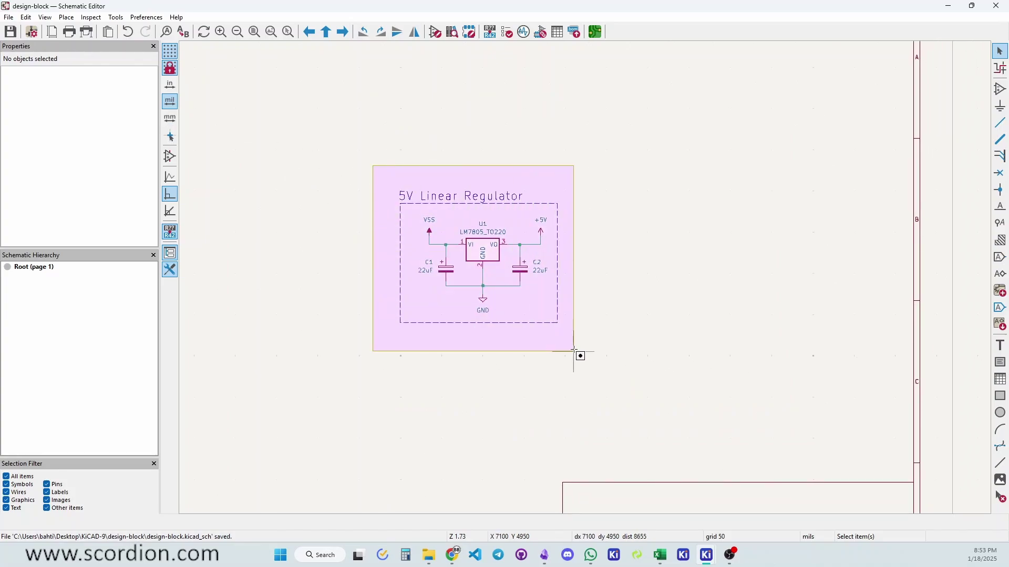
pyautogui.click(315, 190)
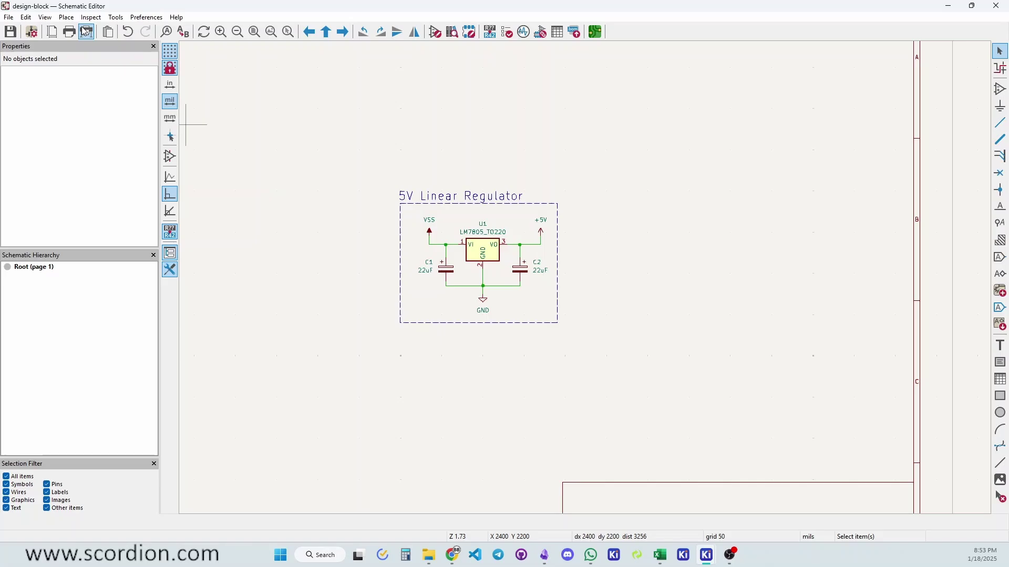
# - Show the Design Blocks panel and focus its recently used list
pyautogui.click(45, 17)
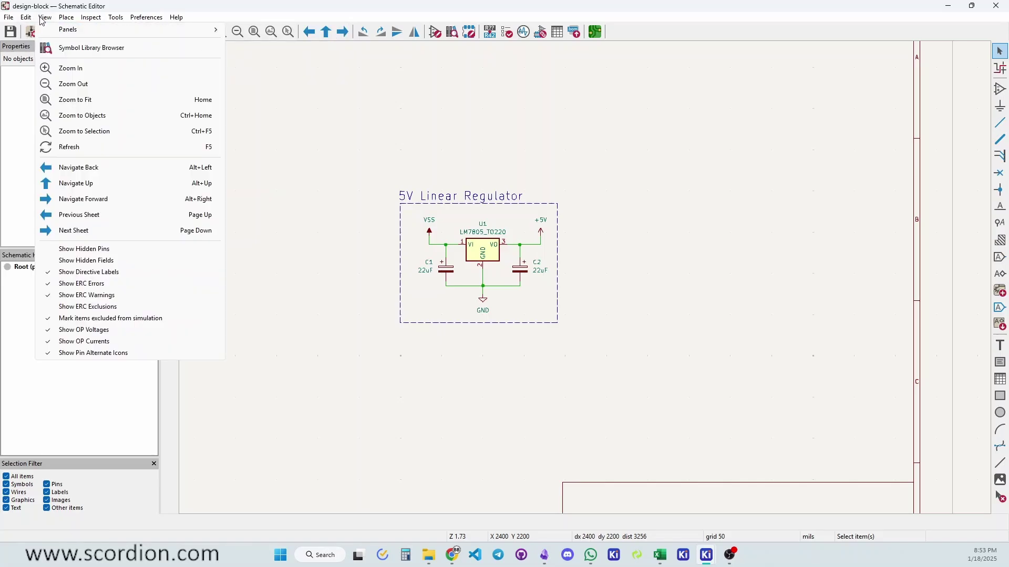
pyautogui.moveTo(68, 29)
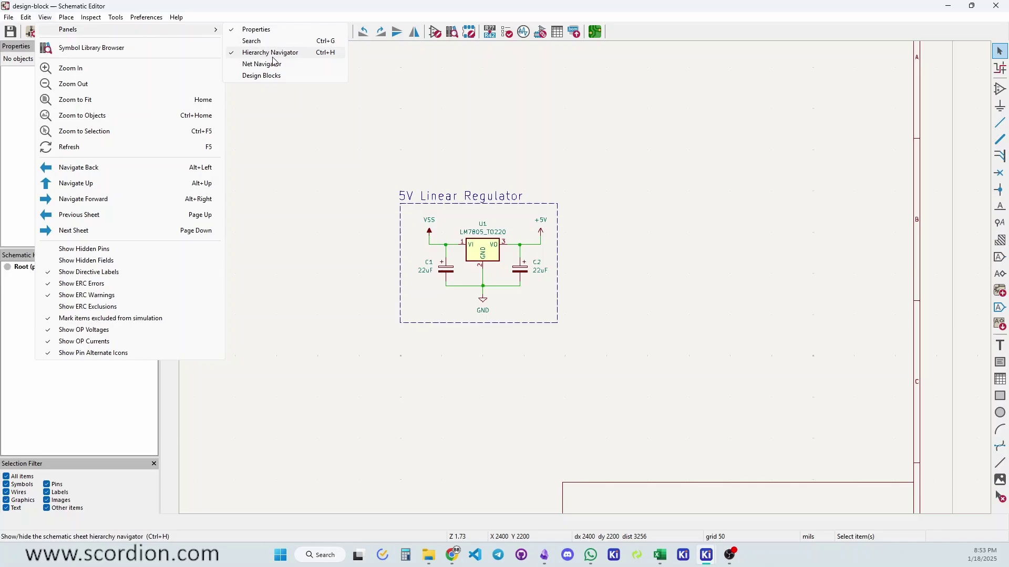
pyautogui.click(296, 79)
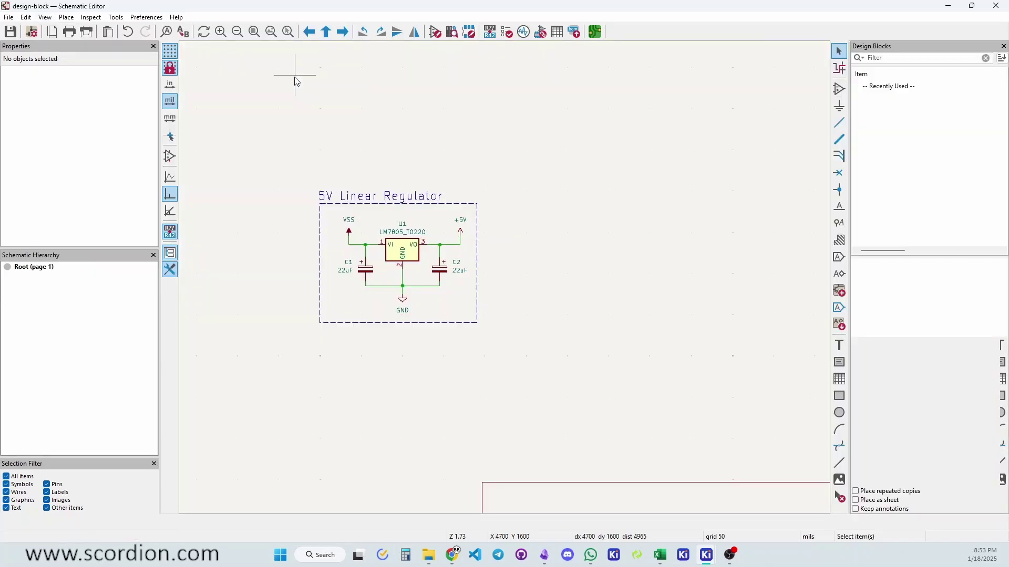
pyautogui.click(897, 150)
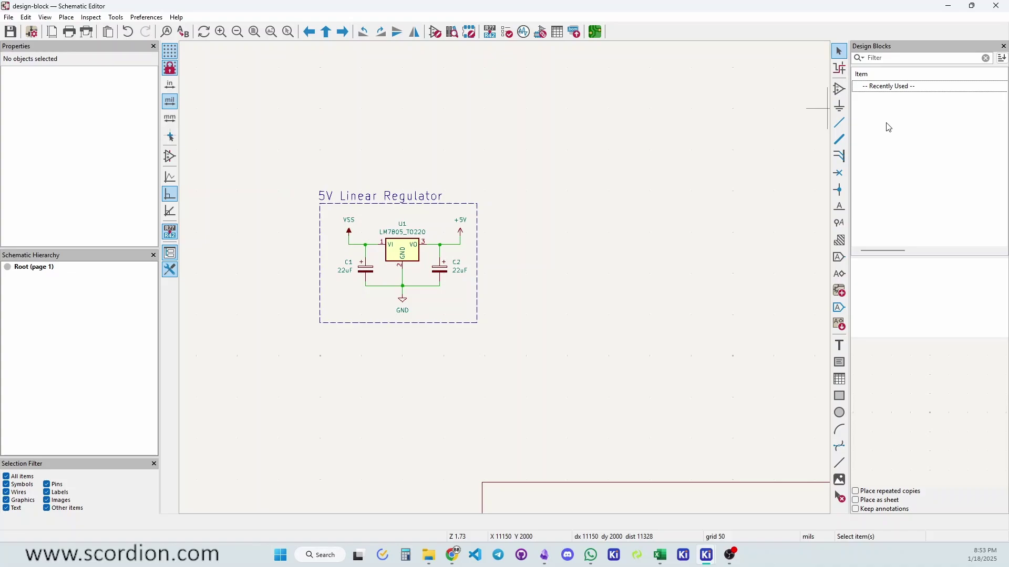
# - Box-select the regulator block on the sheet, then clear the selection
pyautogui.moveTo(566, 380); pyautogui.dragTo(344, 210)
pyautogui.click(626, 234)
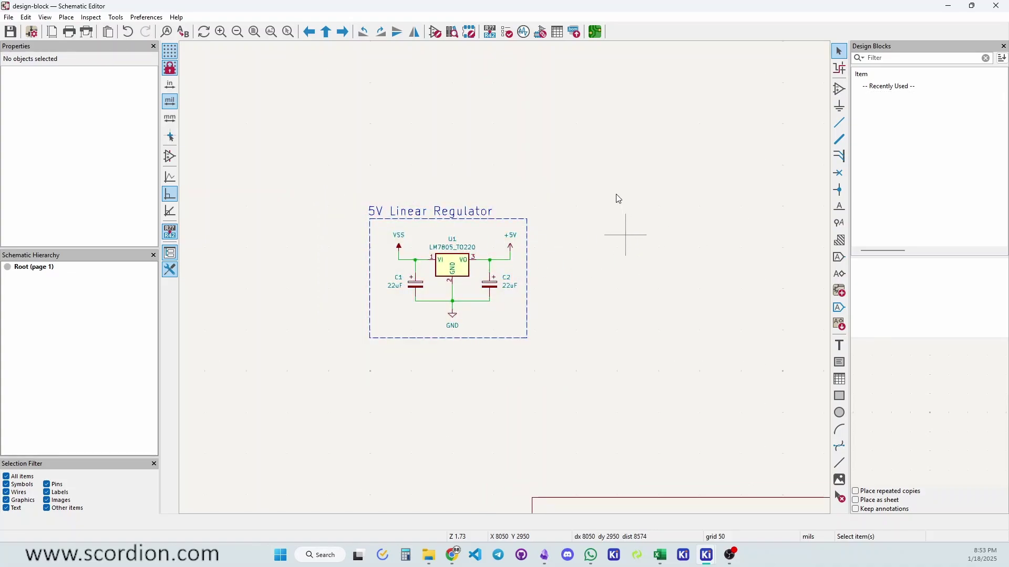
pyautogui.moveTo(328, 202); pyautogui.dragTo(552, 368)
pyautogui.click(556, 369)
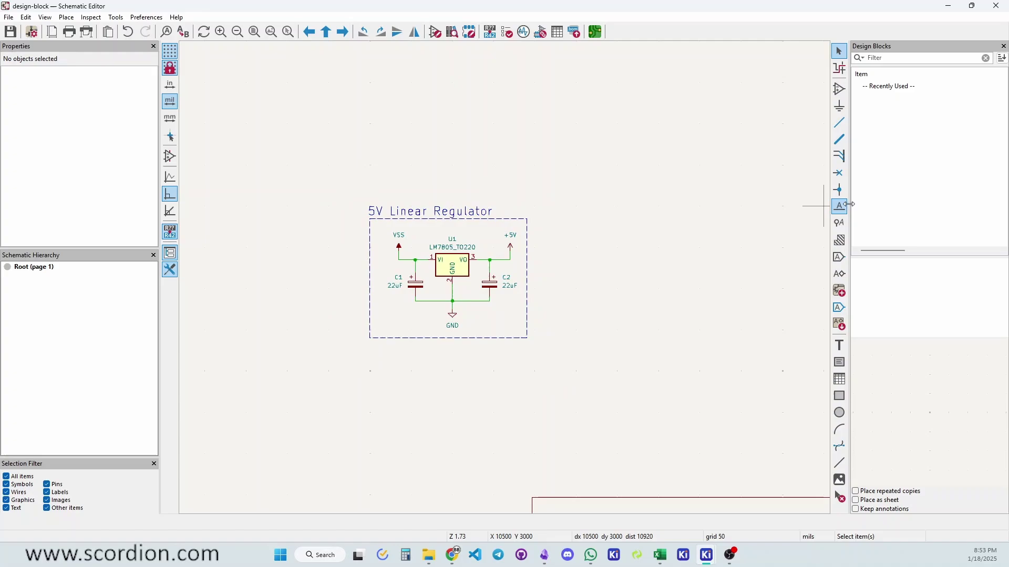
# - Add a new project-table design block library and save its file as Regulators
pyautogui.rightClick(893, 139)
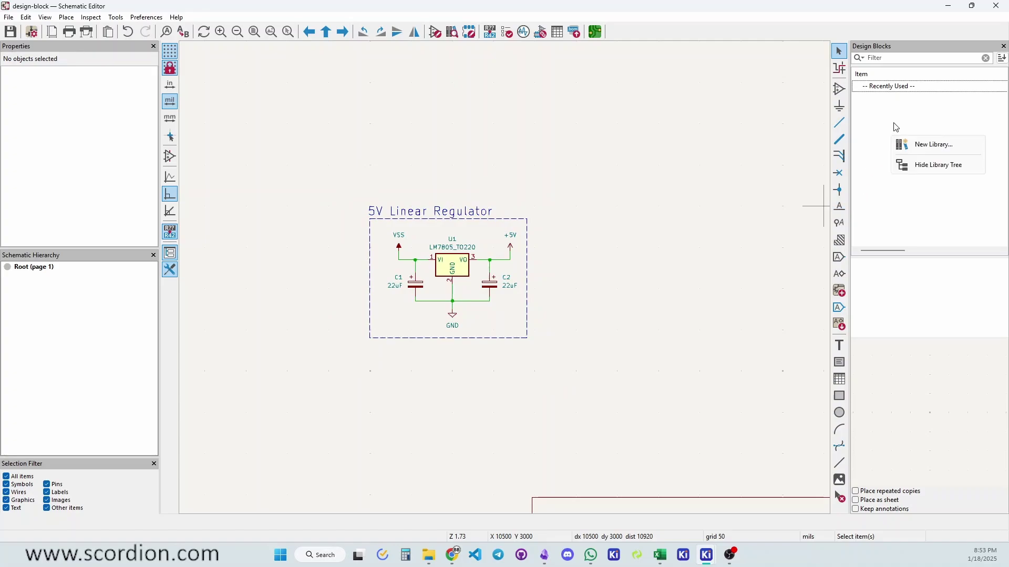
pyautogui.click(933, 144)
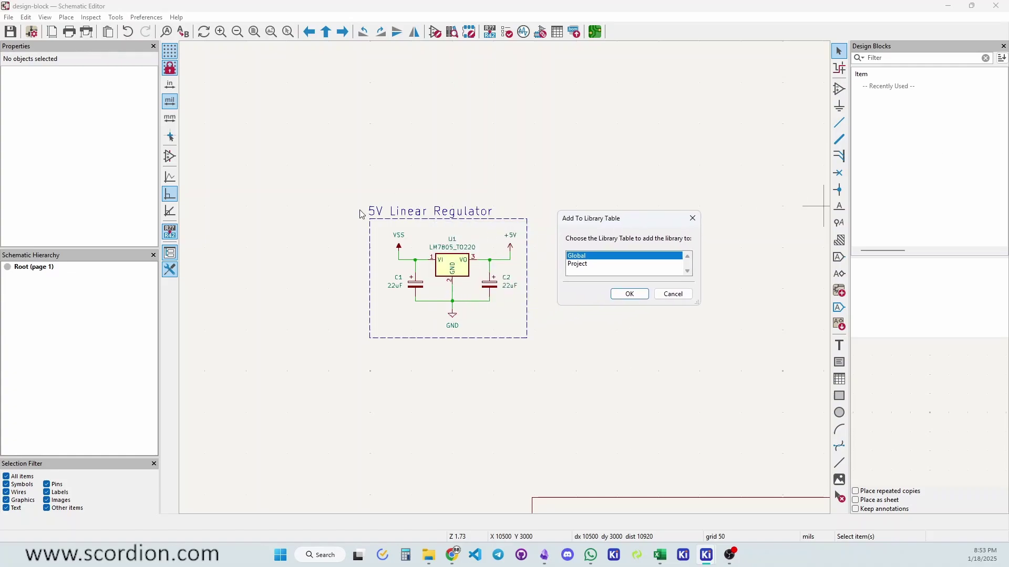
pyautogui.click(577, 265)
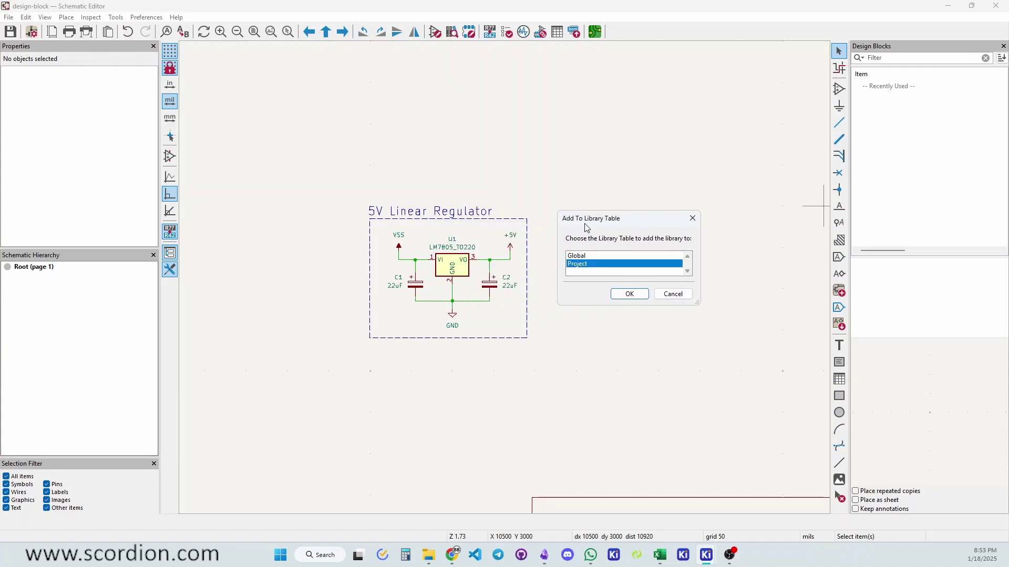
pyautogui.click(628, 293)
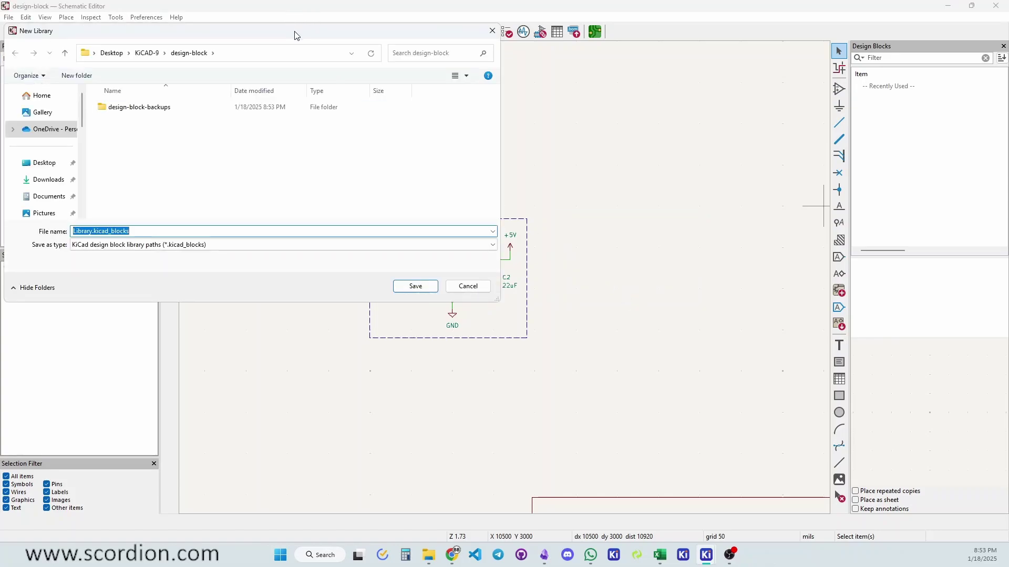
pyautogui.moveTo(293, 37); pyautogui.dragTo(528, 120)
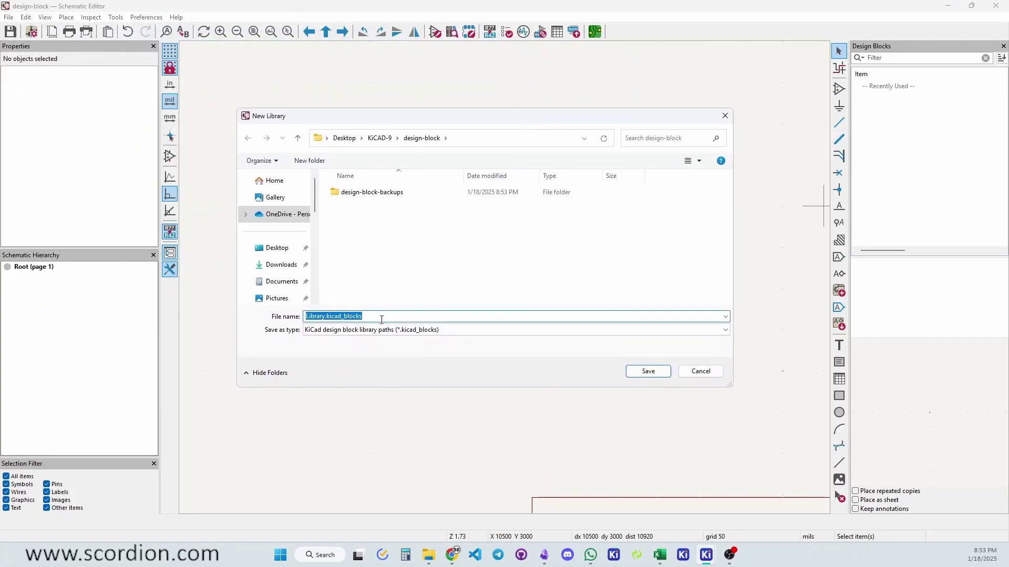
pyautogui.write('Regulators')
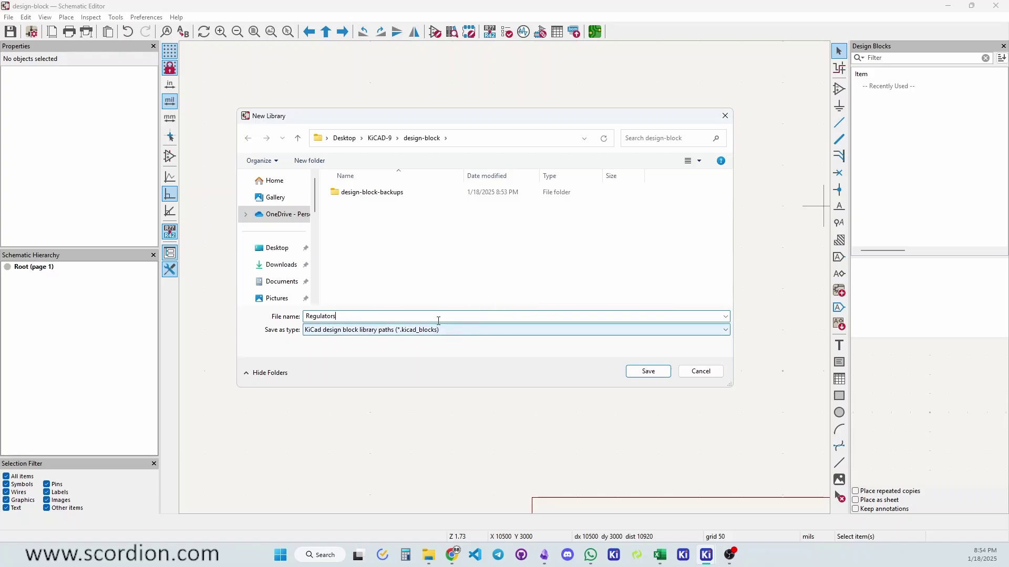
pyautogui.click(647, 371)
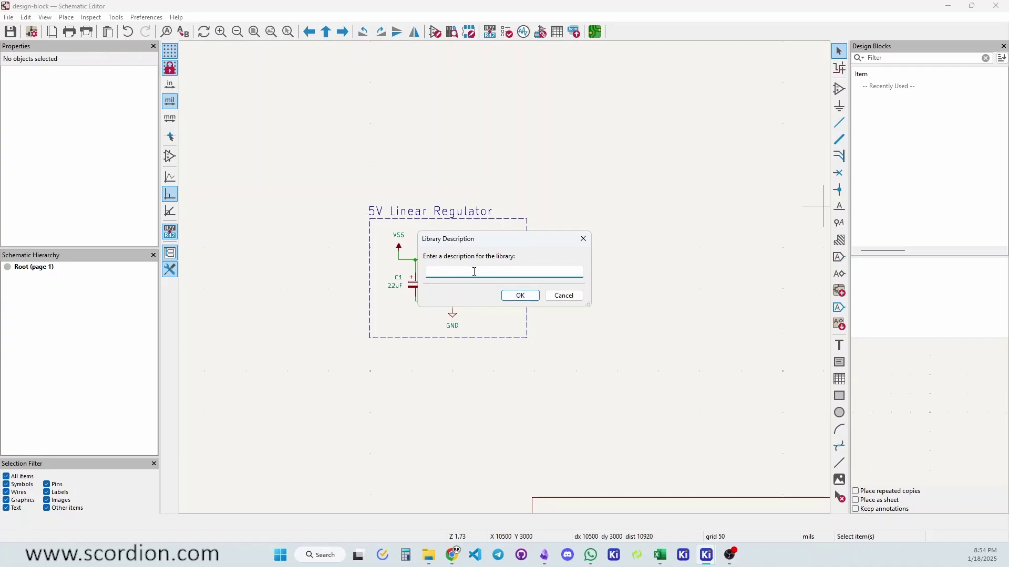
# - Skip the library description, select the titled regulator circuit, and pick Regulators
pyautogui.click(519, 296)
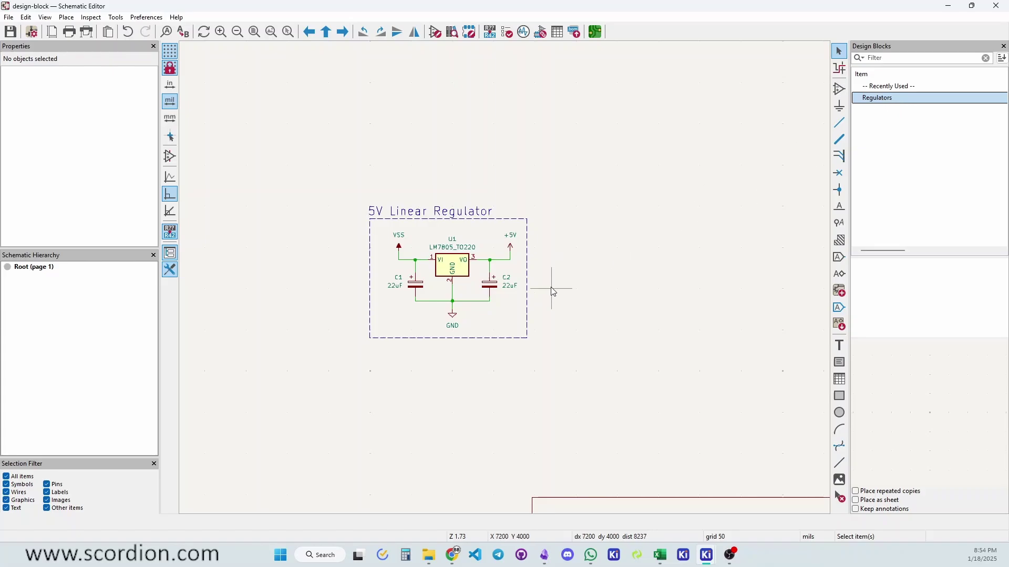
pyautogui.scroll(3, 506, 281)
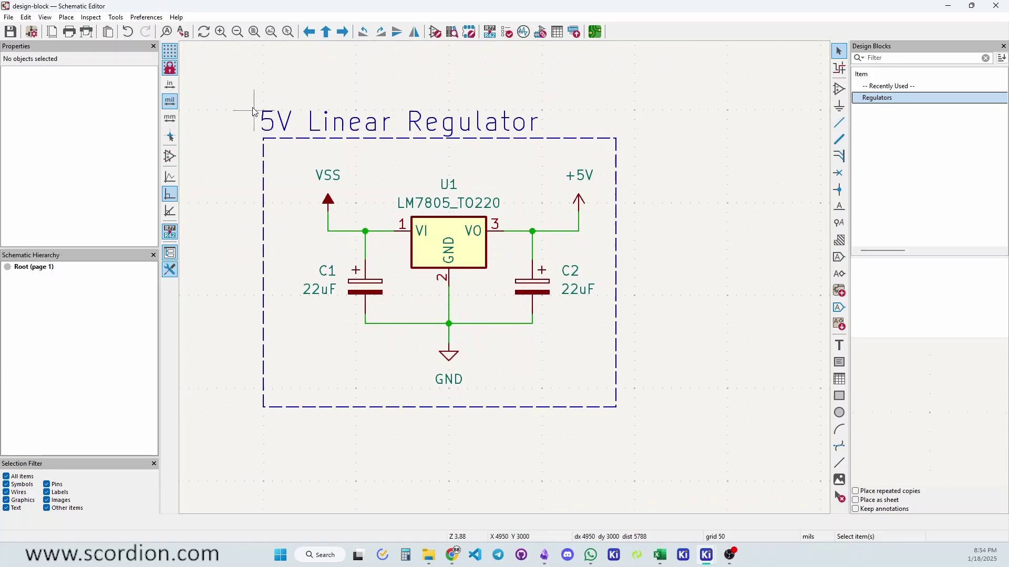
pyautogui.moveTo(247, 93)
pyautogui.mouseDown()
pyautogui.moveTo(562, 417)
pyautogui.moveTo(651, 457)
pyautogui.mouseUp()
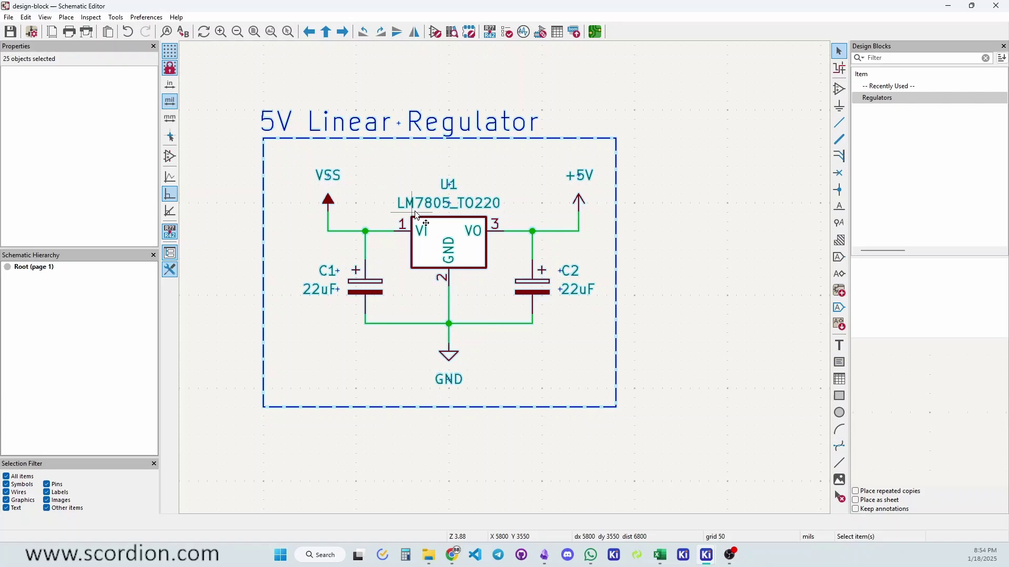
pyautogui.click(883, 104)
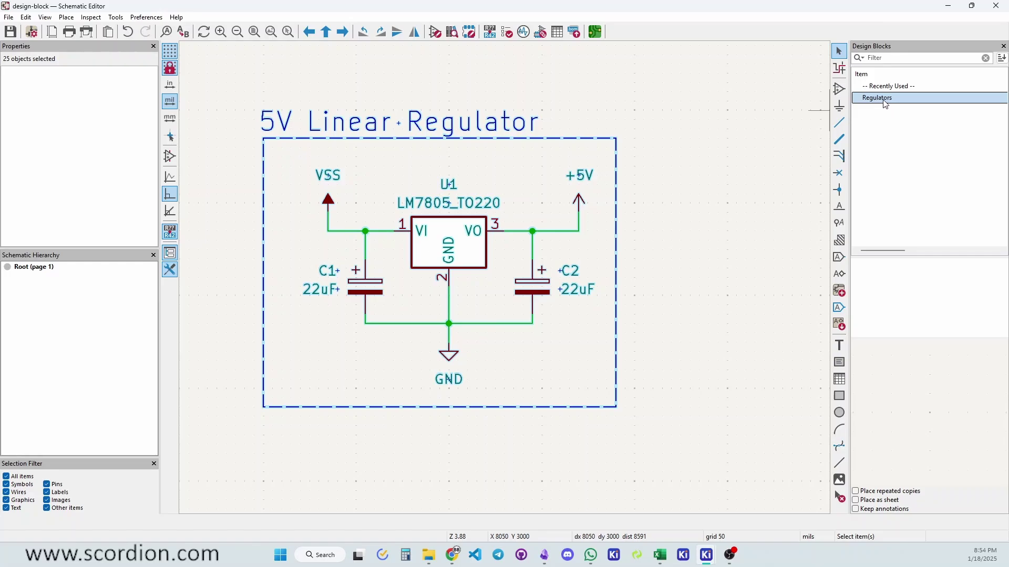
# - Save the selection to Regulators as a design block named 5V Regulator - LM7805
pyautogui.rightClick(883, 103)
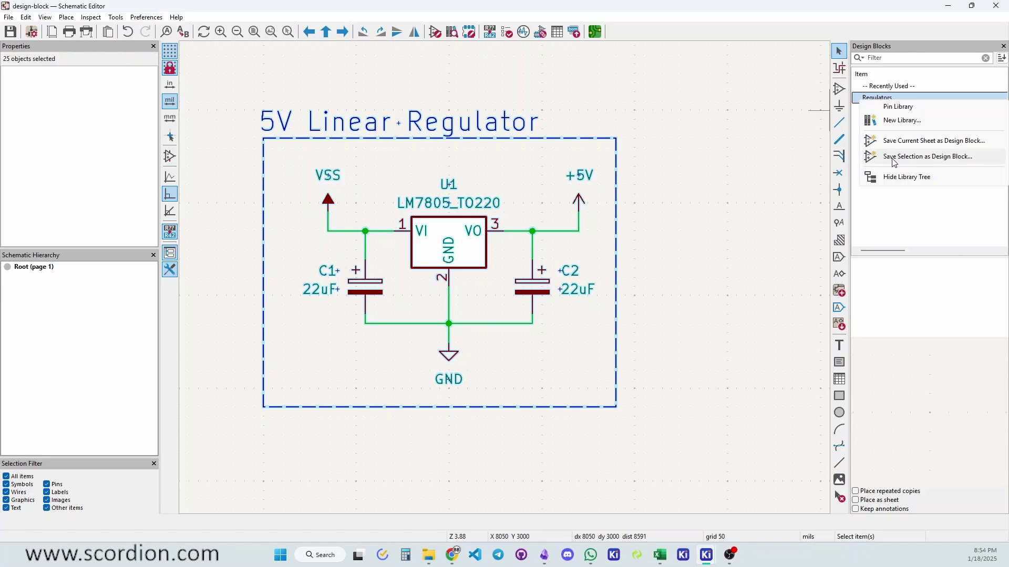
pyautogui.click(957, 156)
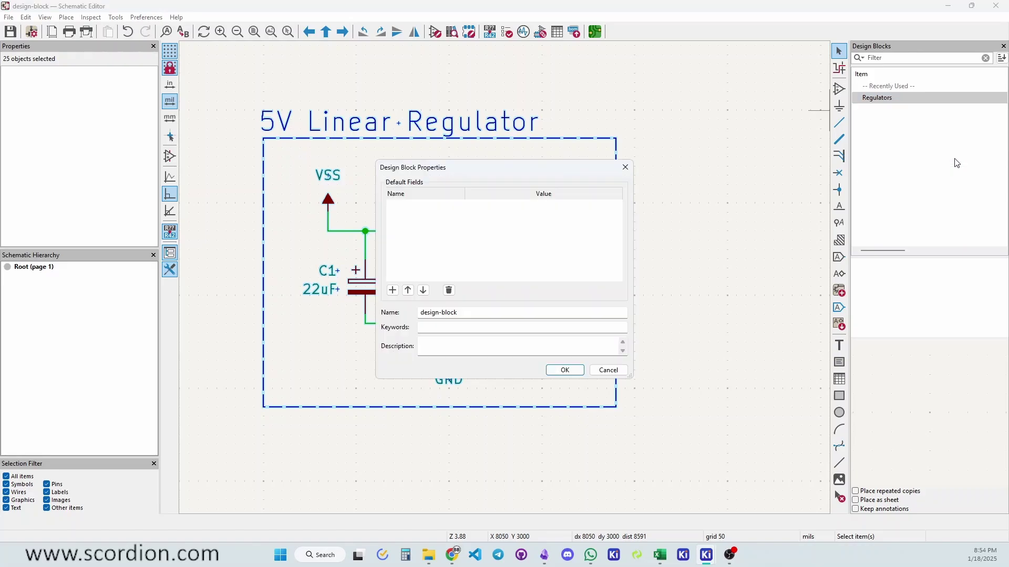
pyautogui.moveTo(496, 170)
pyautogui.mouseDown()
pyautogui.moveTo(702, 193)
pyautogui.moveTo(666, 181)
pyautogui.mouseUp()
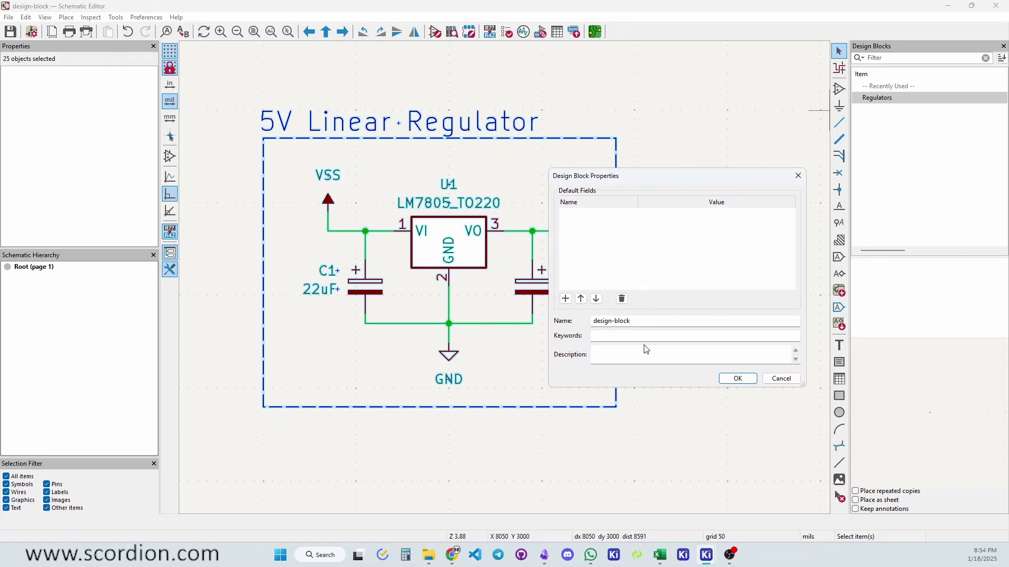
pyautogui.moveTo(640, 323); pyautogui.dragTo(571, 325)
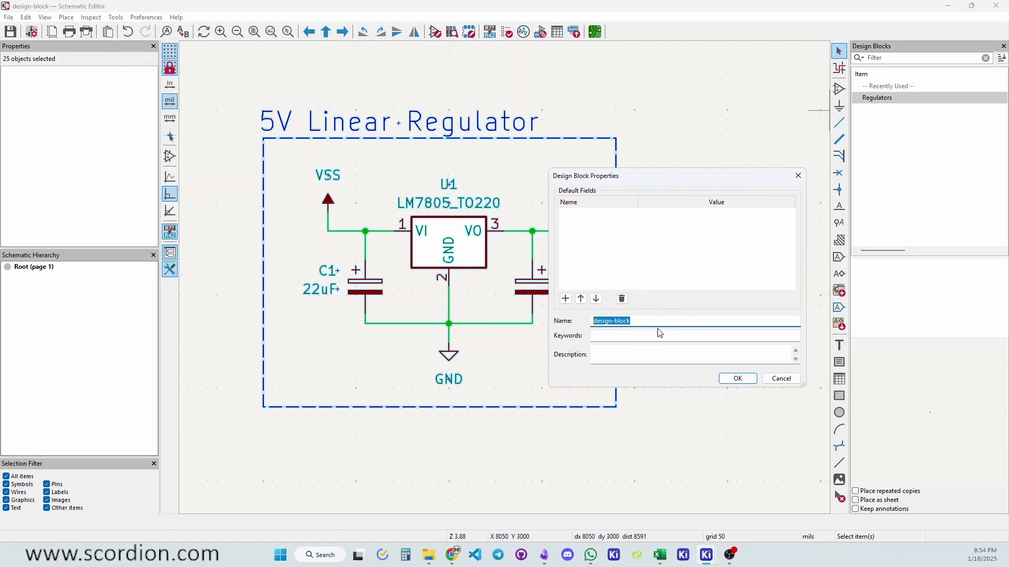
pyautogui.write('5')
pyautogui.write('LM7805')
# - Leave keywords, description and fields unchanged, and confirm the new design block
pyautogui.click(624, 338)
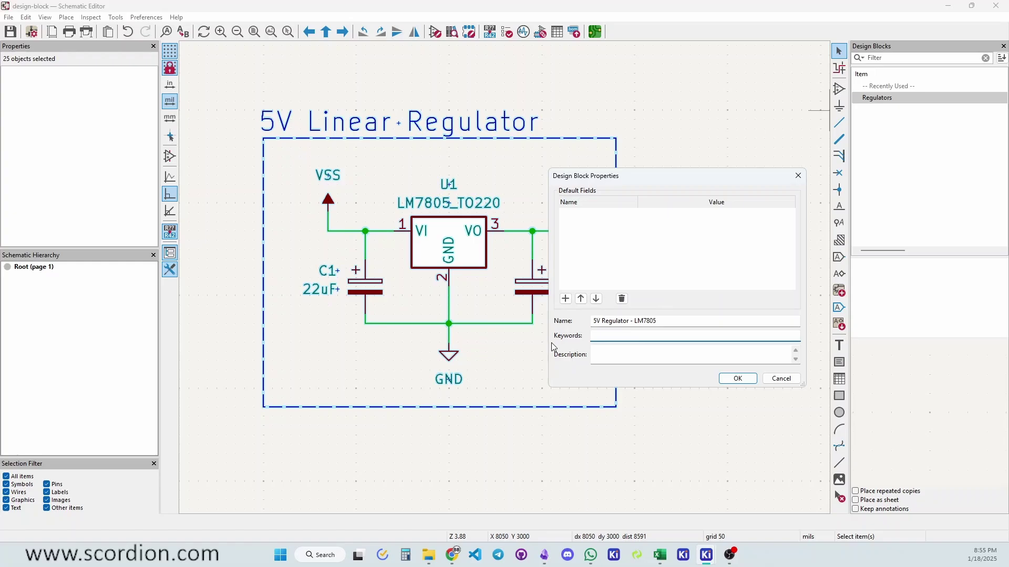
pyautogui.click(614, 352)
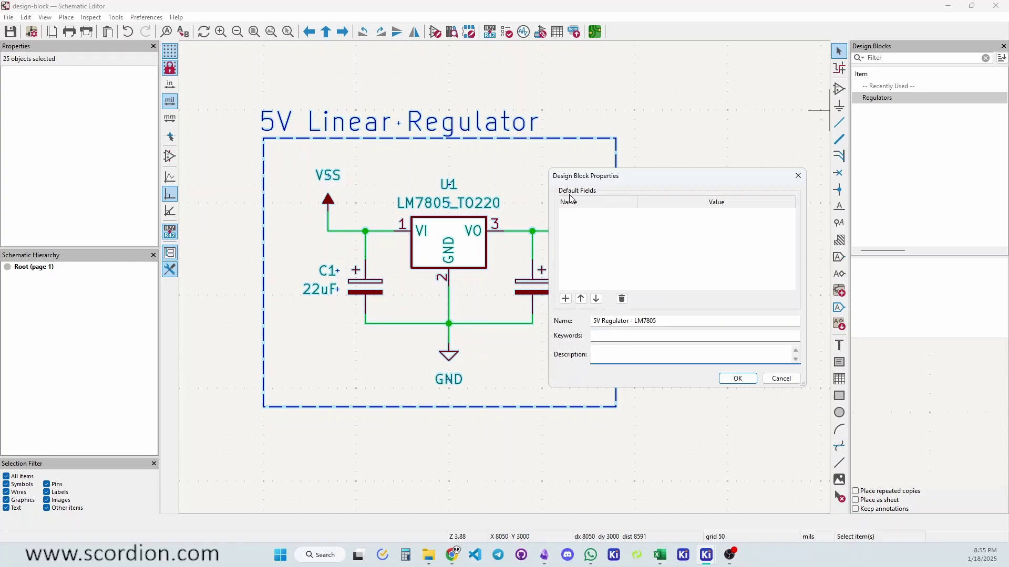
pyautogui.click(564, 299)
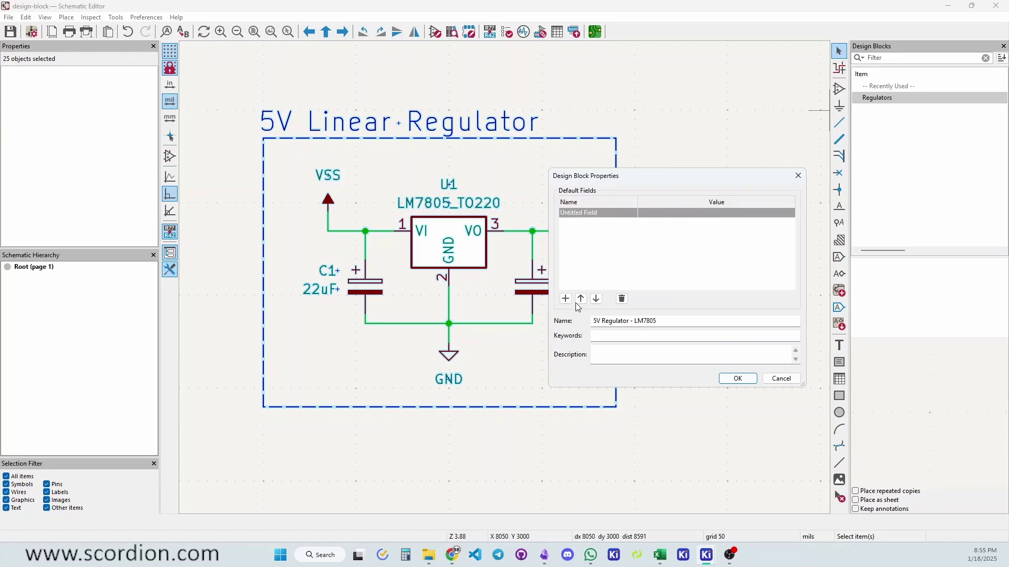
pyautogui.click(621, 298)
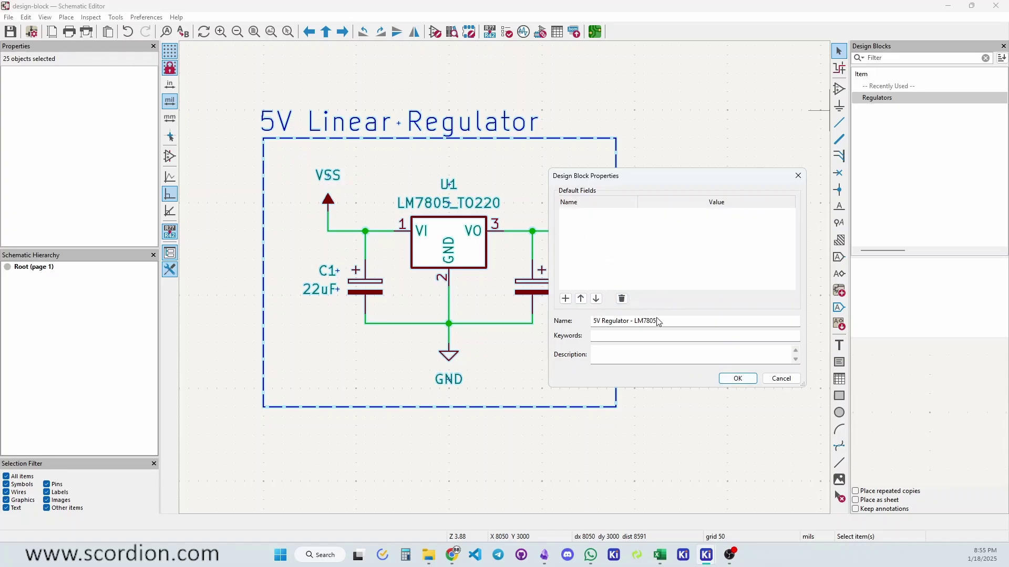
pyautogui.click(736, 379)
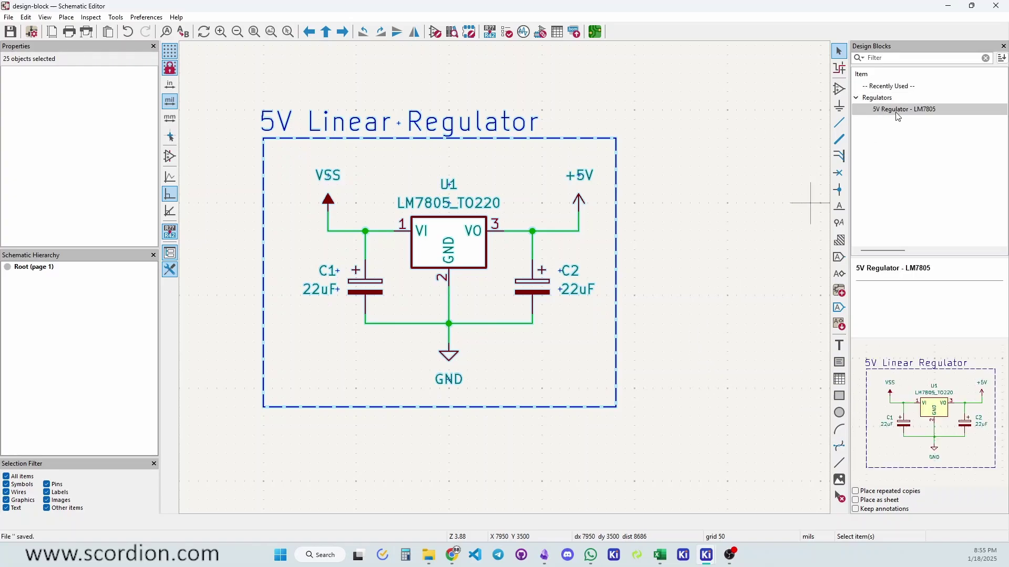
# - Delete the entire original regulator circuit and pan to the sheet's left border
pyautogui.click(665, 304)
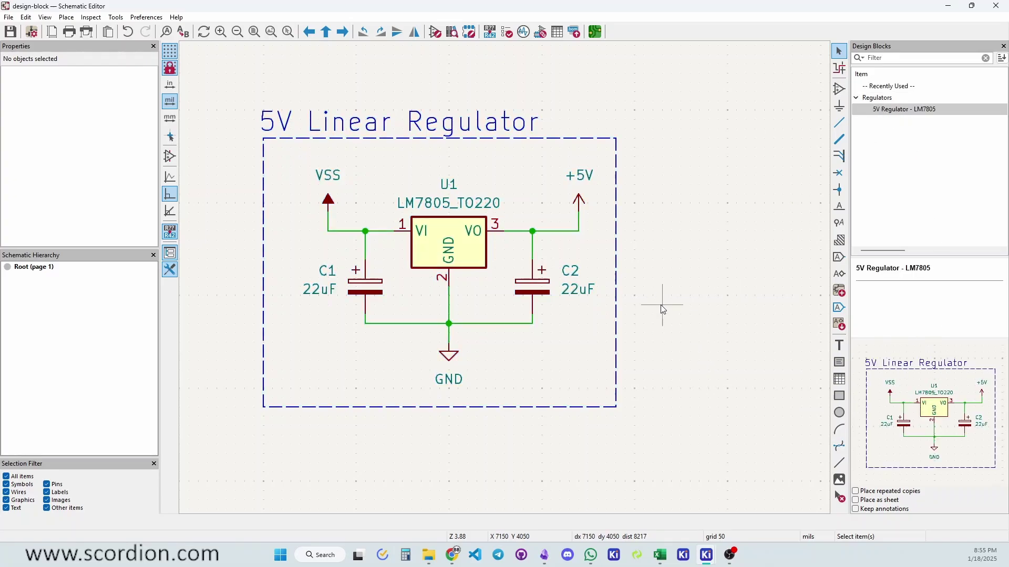
pyautogui.scroll(-3, 664, 305)
pyautogui.moveTo(629, 344); pyautogui.dragTo(269, 129)
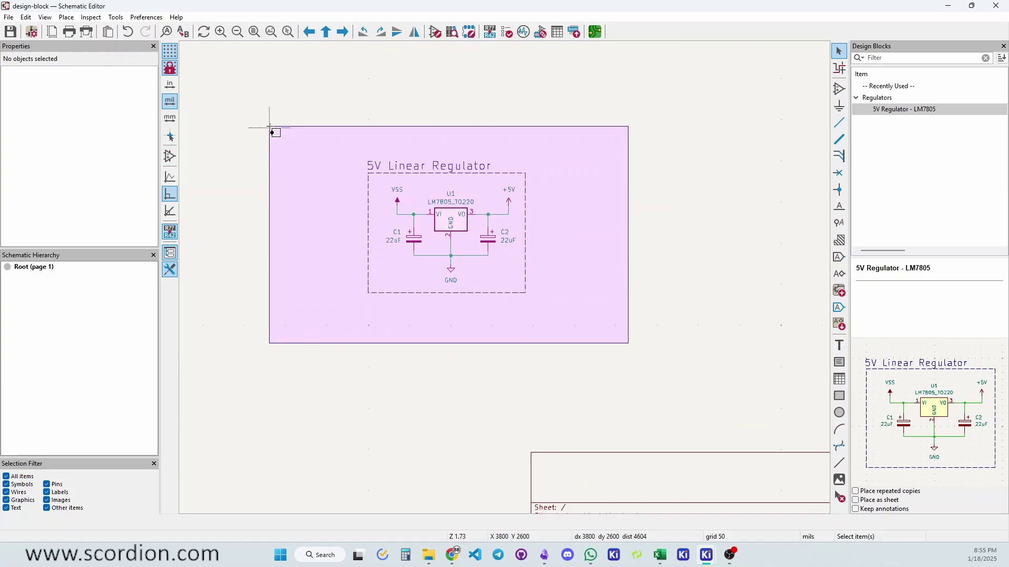
pyautogui.press('Delete')
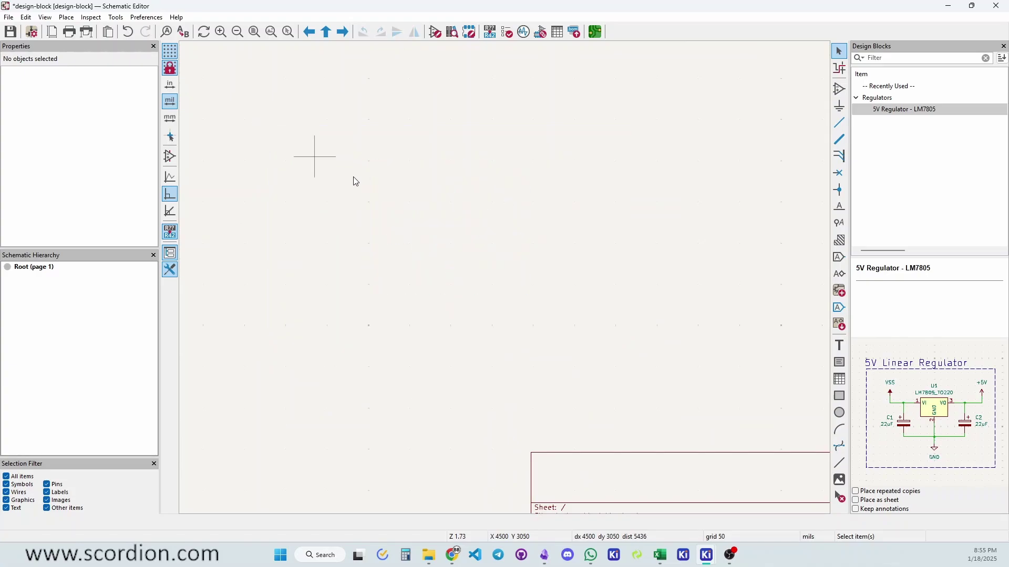
pyautogui.moveTo(354, 181)
pyautogui.mouseDown(button='middle')
pyautogui.moveTo(521, 213)
pyautogui.moveTo(552, 203)
pyautogui.mouseUp(button='middle')
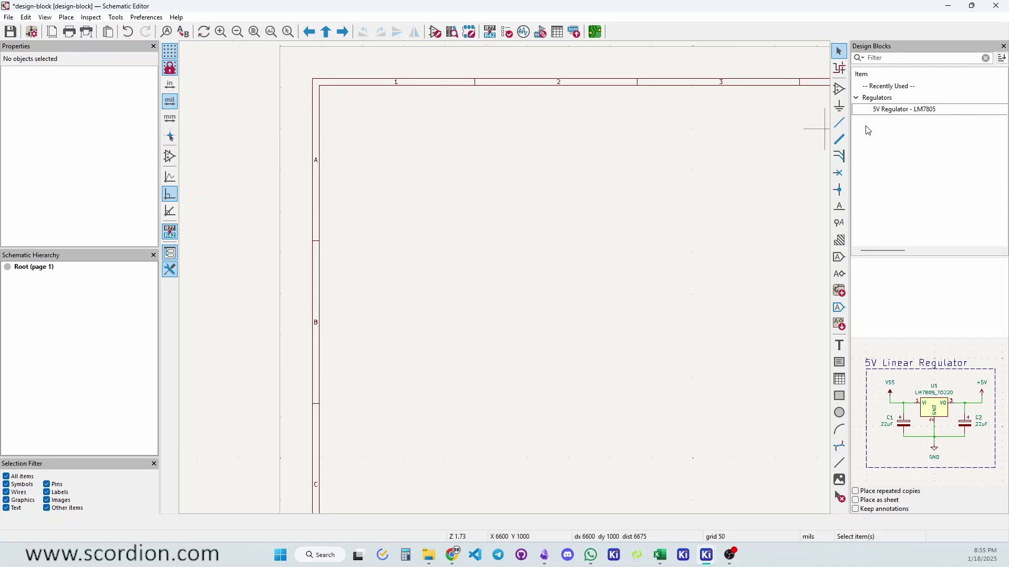
# - Place the first 5V Regulator - LM7805 copy (U1) near the sheet's top-left
pyautogui.click(879, 110)
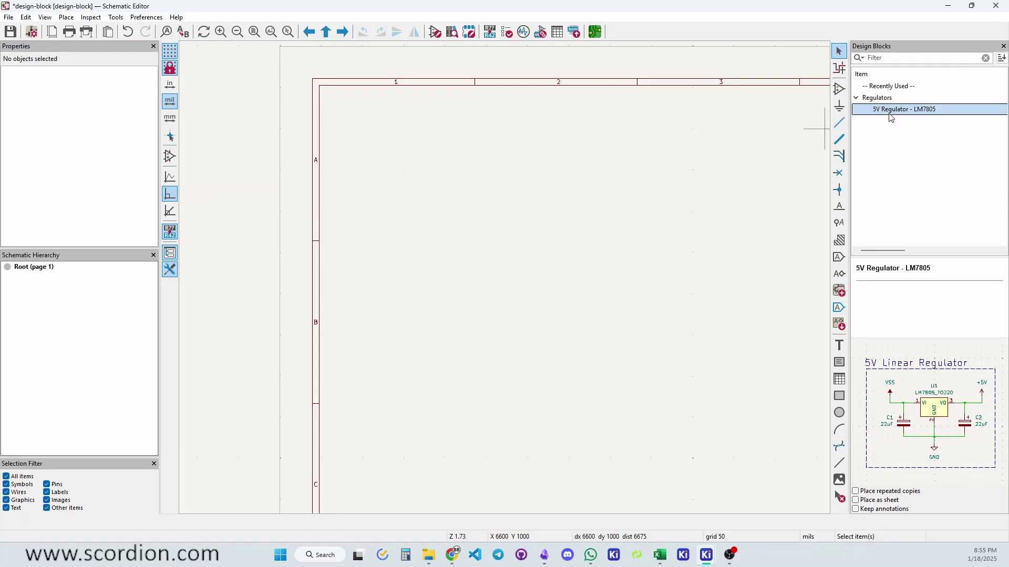
pyautogui.doubleClick(897, 113)
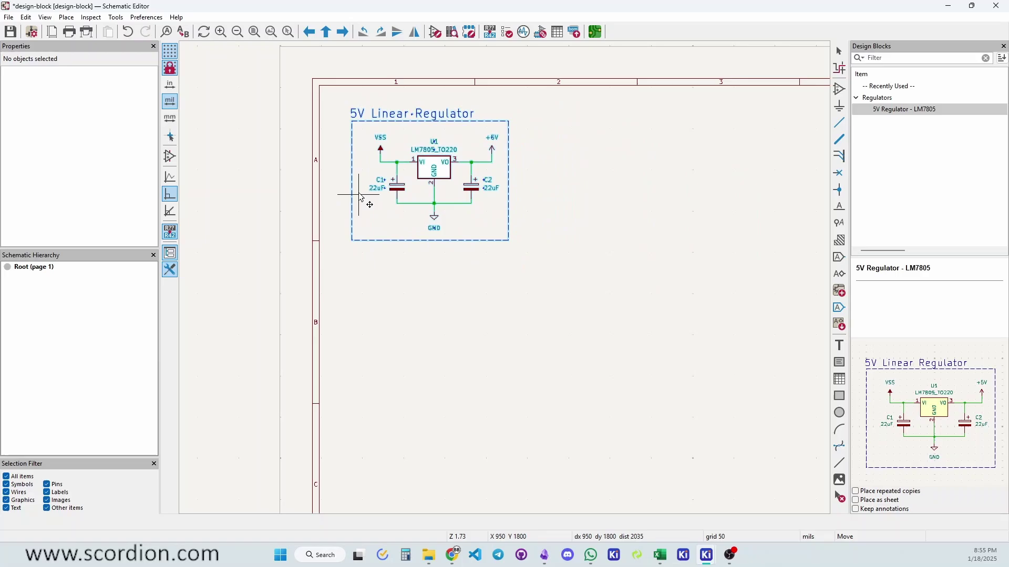
pyautogui.click(362, 192)
pyautogui.moveTo(565, 180); pyautogui.dragTo(451, 225, button='middle')
pyautogui.scroll(2, 452, 225)
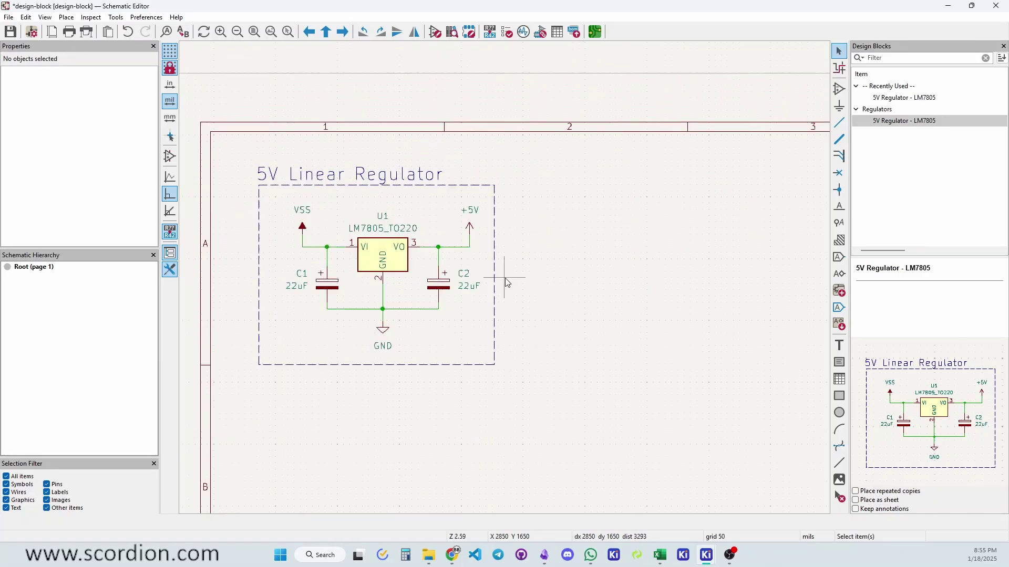
pyautogui.scroll(2, 452, 225)
pyautogui.moveTo(351, 219); pyautogui.dragTo(434, 220, button='middle')
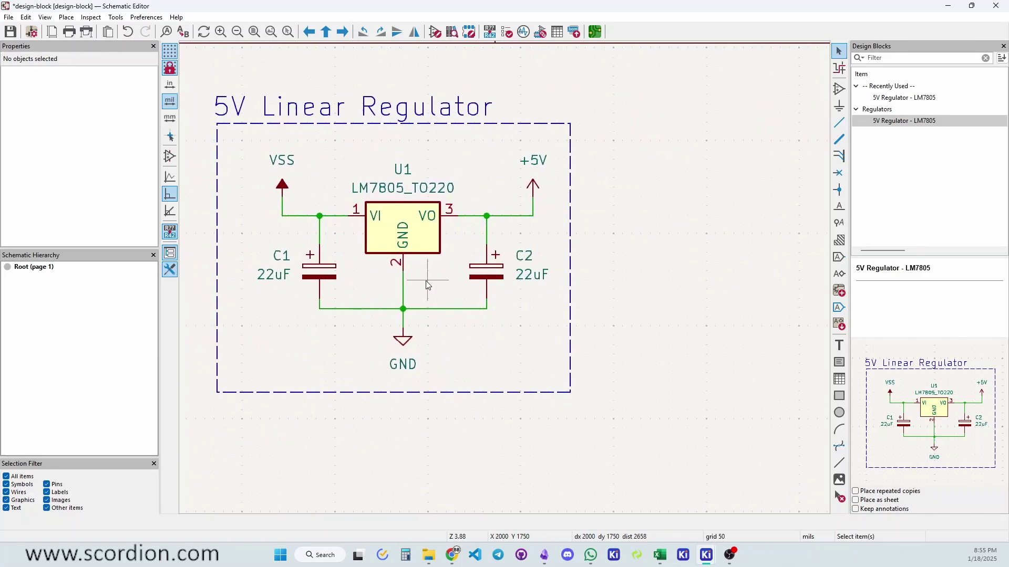
pyautogui.scroll(-4, 430, 276)
pyautogui.moveTo(512, 285); pyautogui.dragTo(454, 236, button='middle')
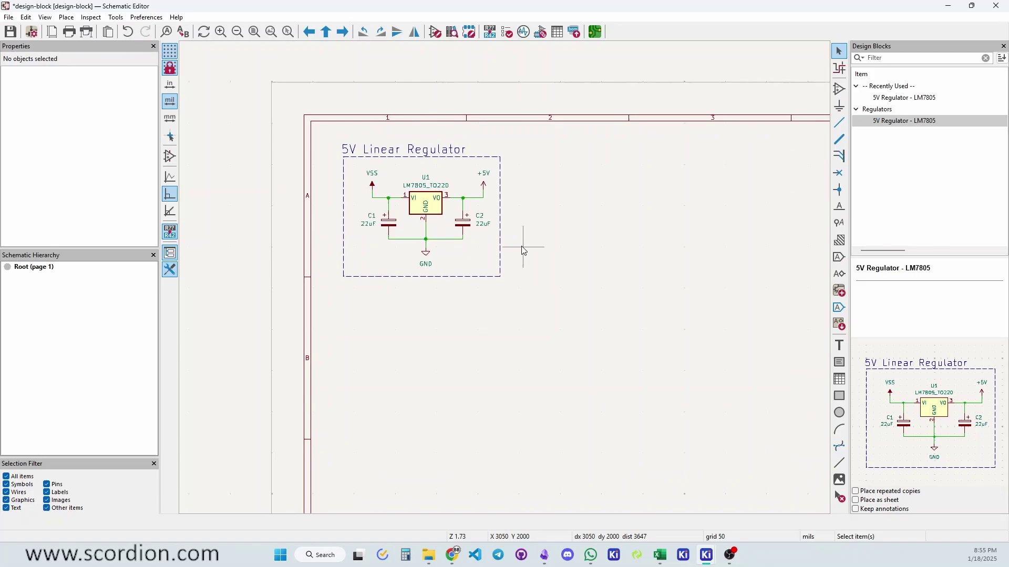
# - Place three more copies: U2 right of U1, U3 below U1, U4 below U2
pyautogui.doubleClick(904, 121)
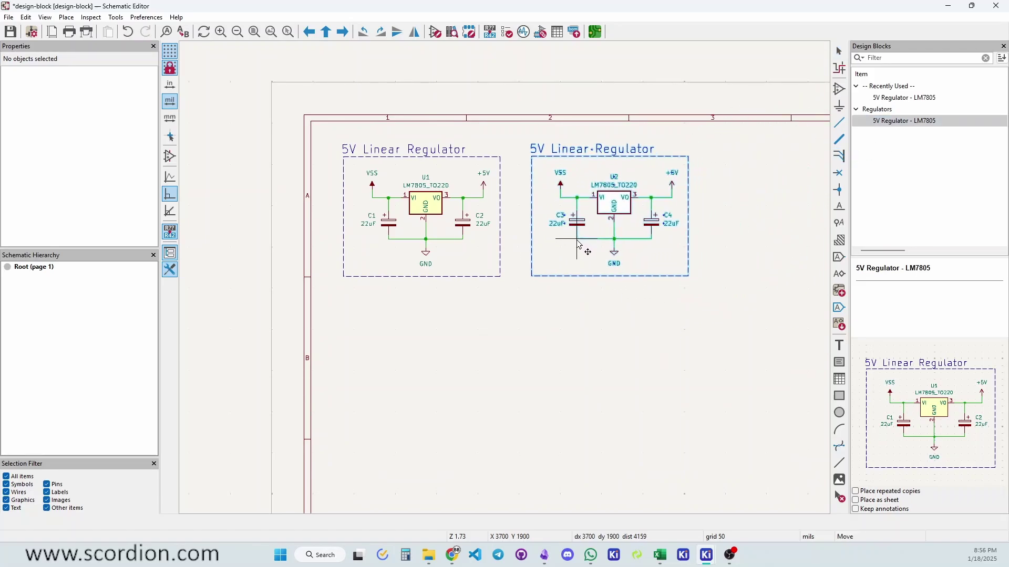
pyautogui.click(576, 240)
pyautogui.doubleClick(904, 120)
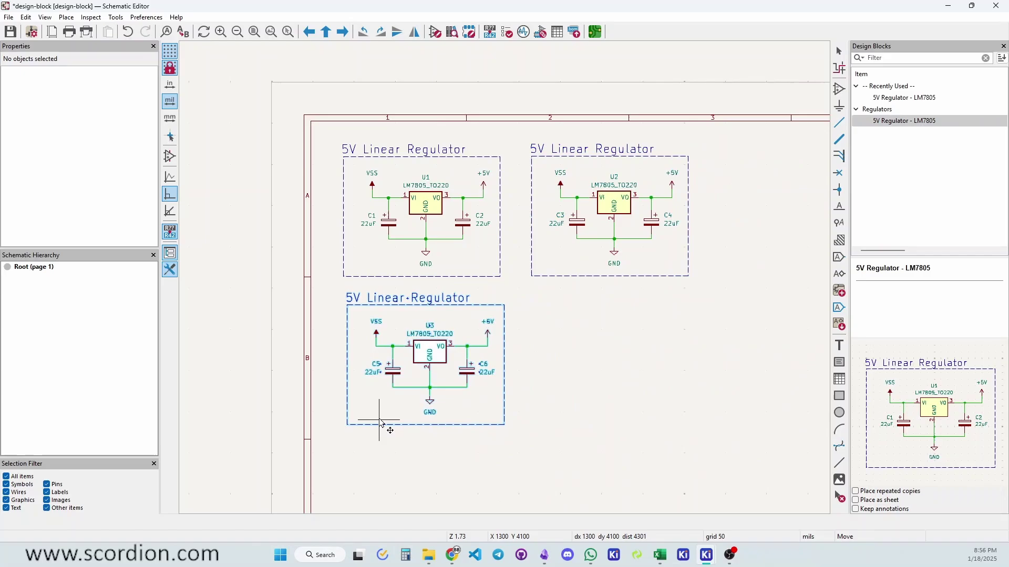
pyautogui.click(382, 426)
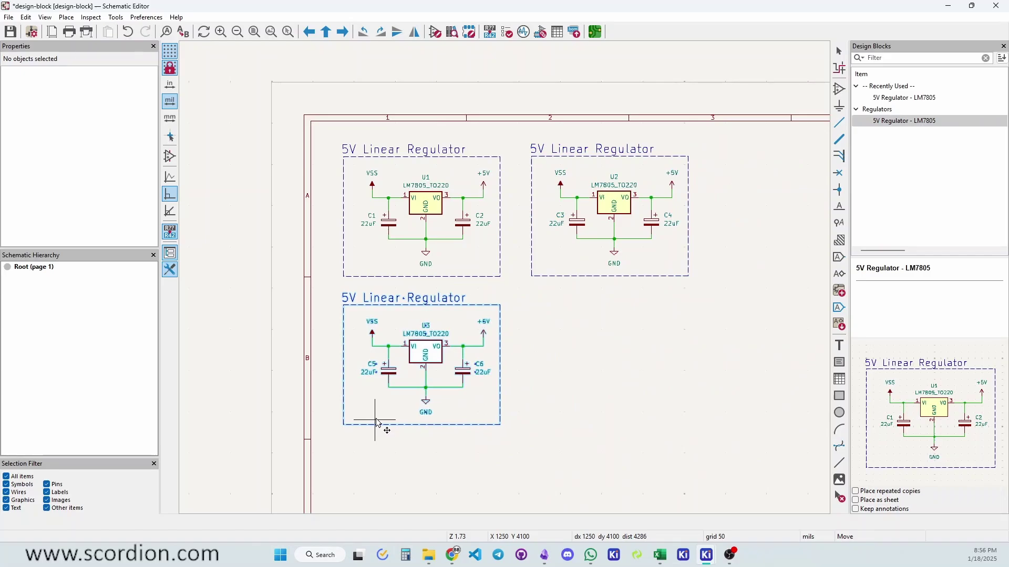
pyautogui.doubleClick(914, 121)
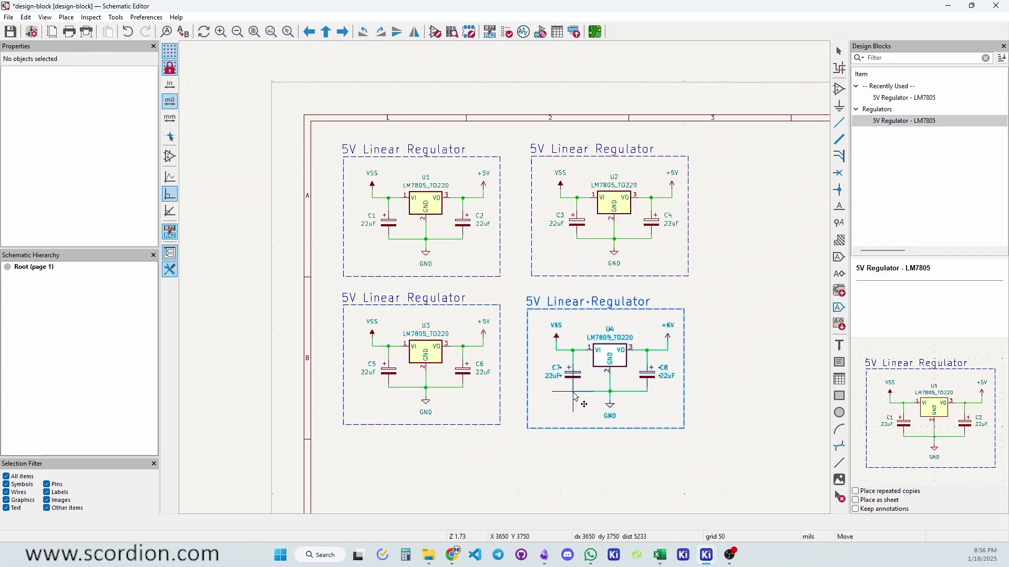
pyautogui.click(584, 404)
pyautogui.scroll(-3, 599, 332)
pyautogui.hscroll(3, 599, 331)
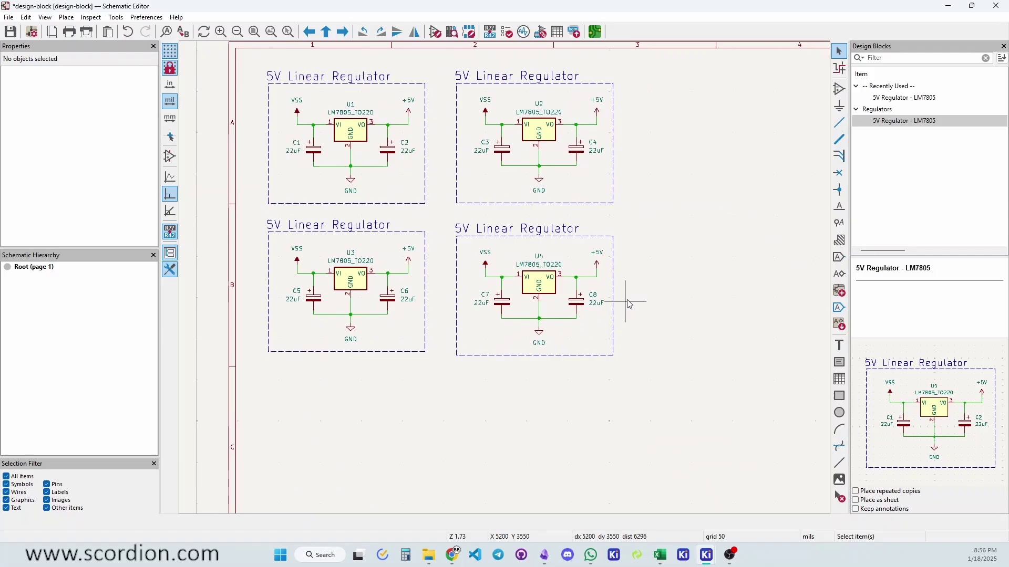
# - Frame all four blocks, then try nudging U4 and cancel the move
pyautogui.moveTo(629, 303); pyautogui.dragTo(590, 349, button='middle')
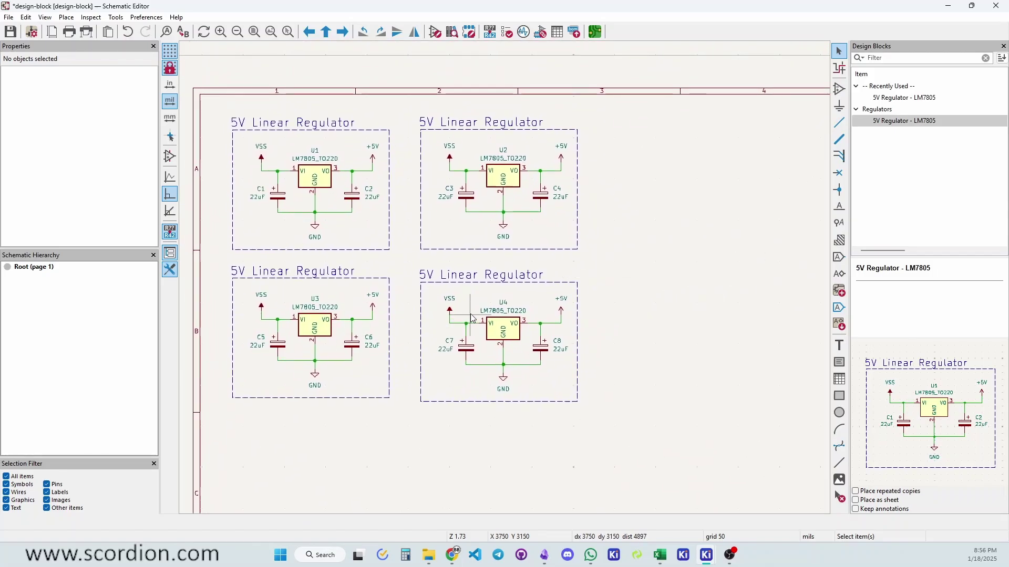
pyautogui.moveTo(592, 416); pyautogui.dragTo(416, 286)
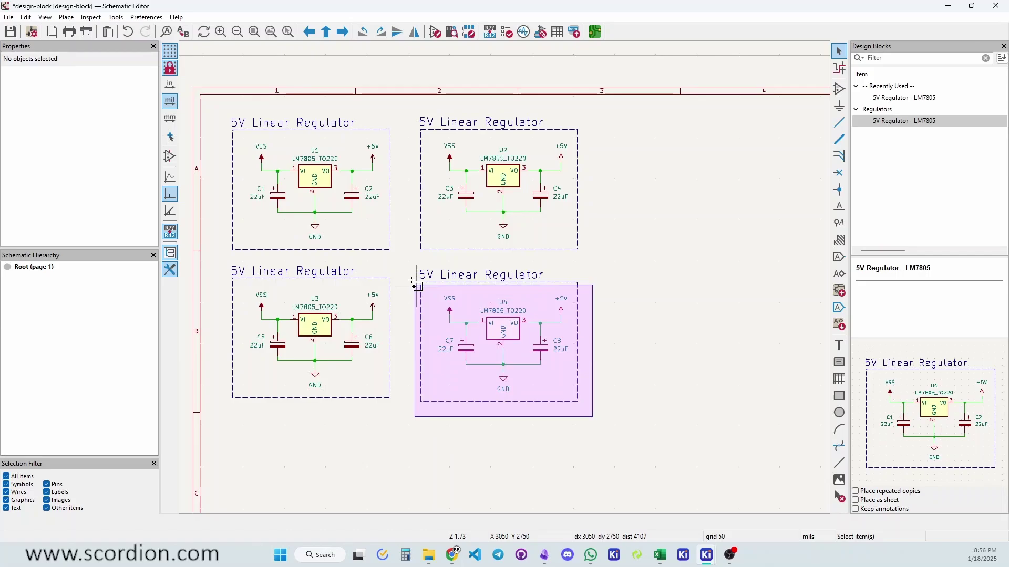
pyautogui.moveTo(489, 314); pyautogui.dragTo(513, 330)
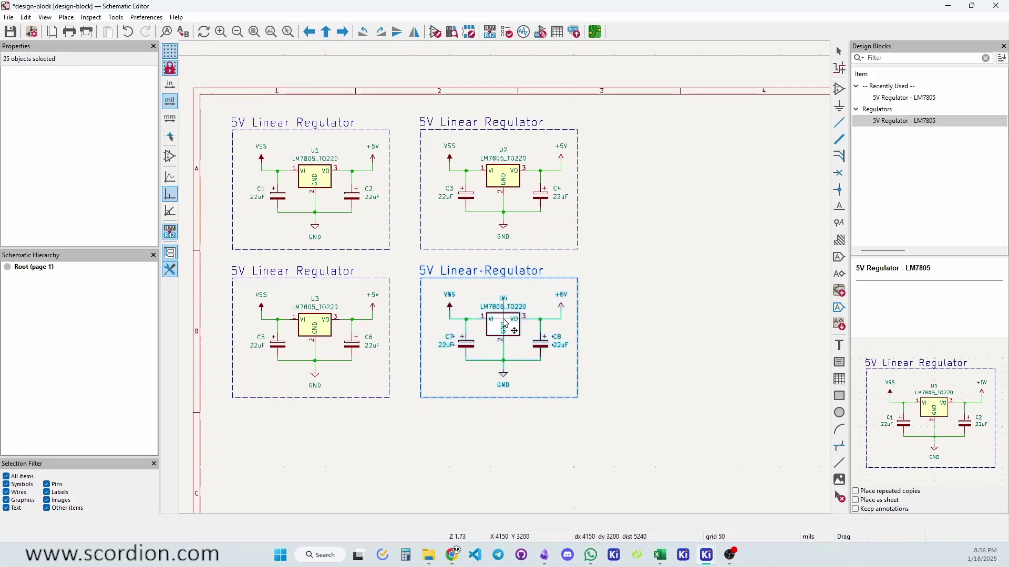
pyautogui.press('Escape')
pyautogui.press('Escape')
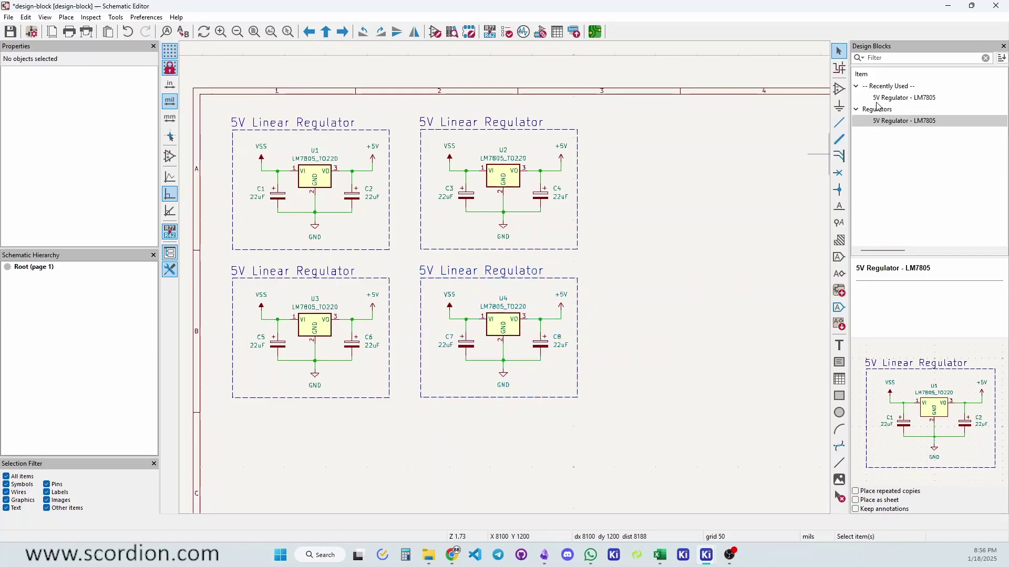